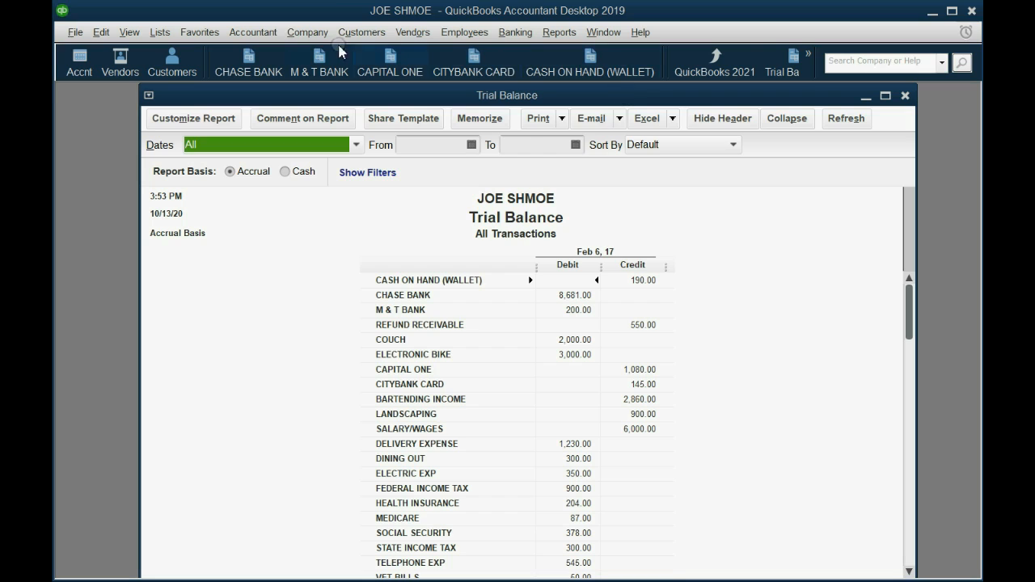
Start a general journal entry dated 11/01/2016 with the adjusting entry option turned off
click(311, 33)
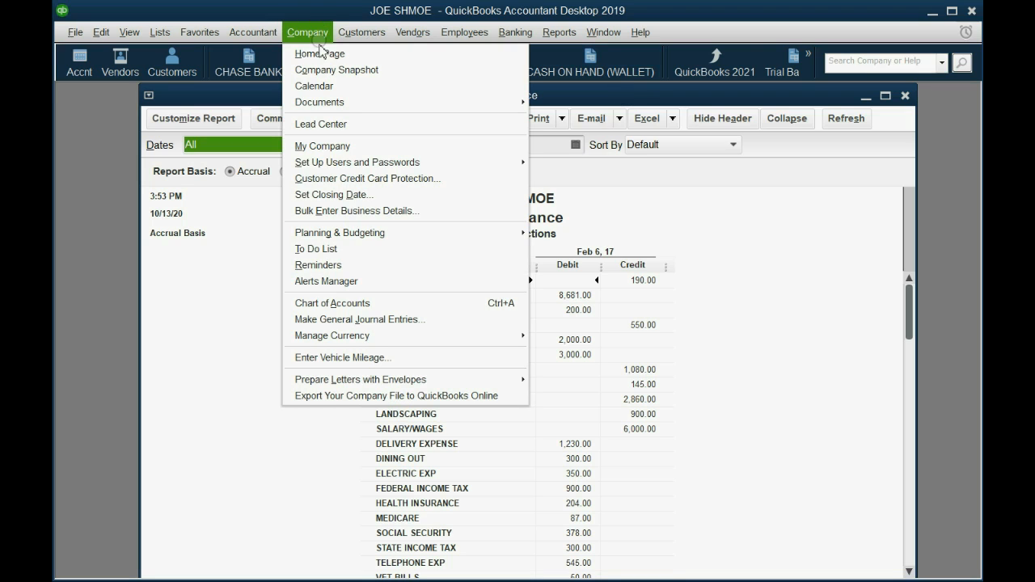
click(353, 320)
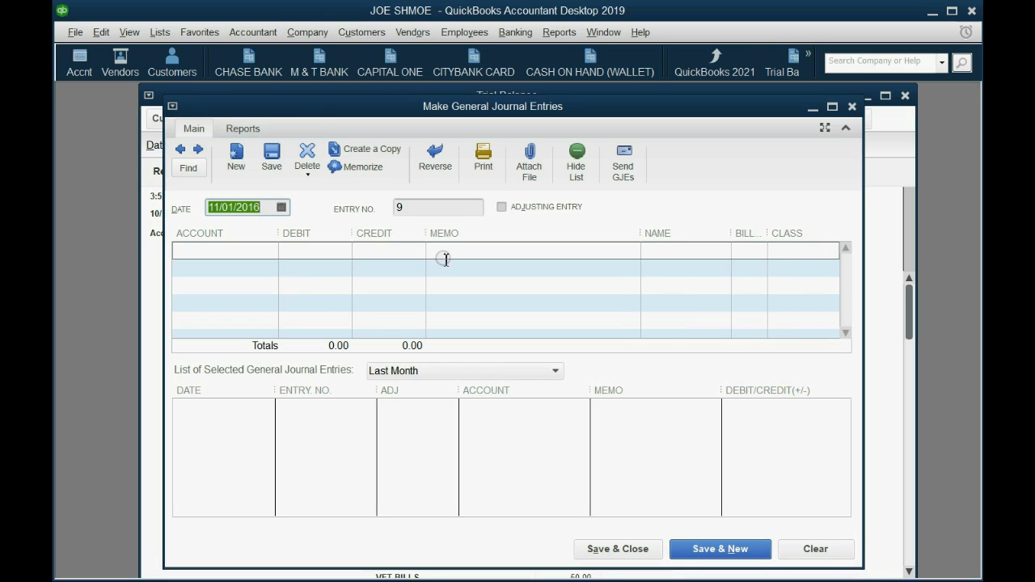
click(502, 207)
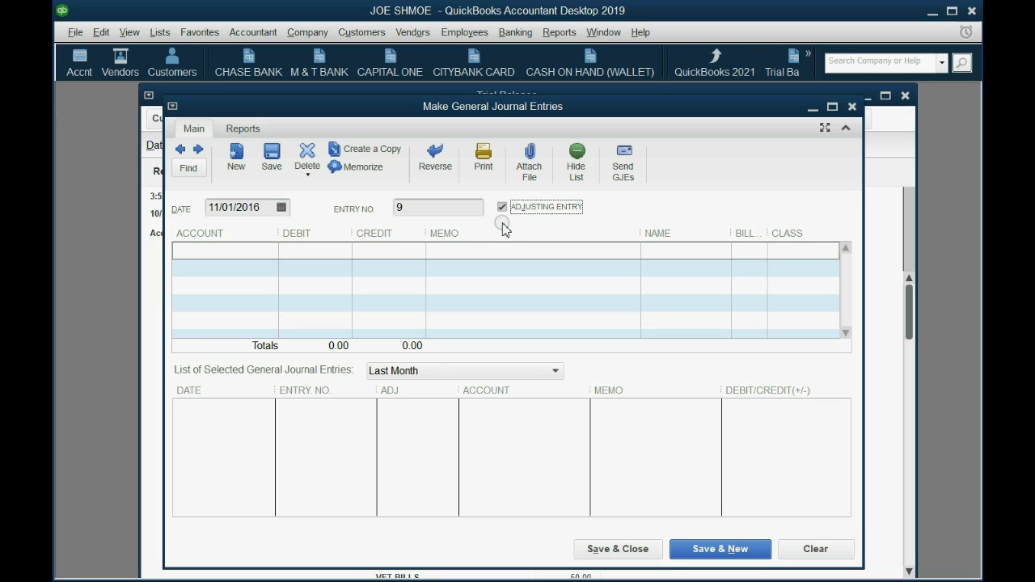
click(502, 208)
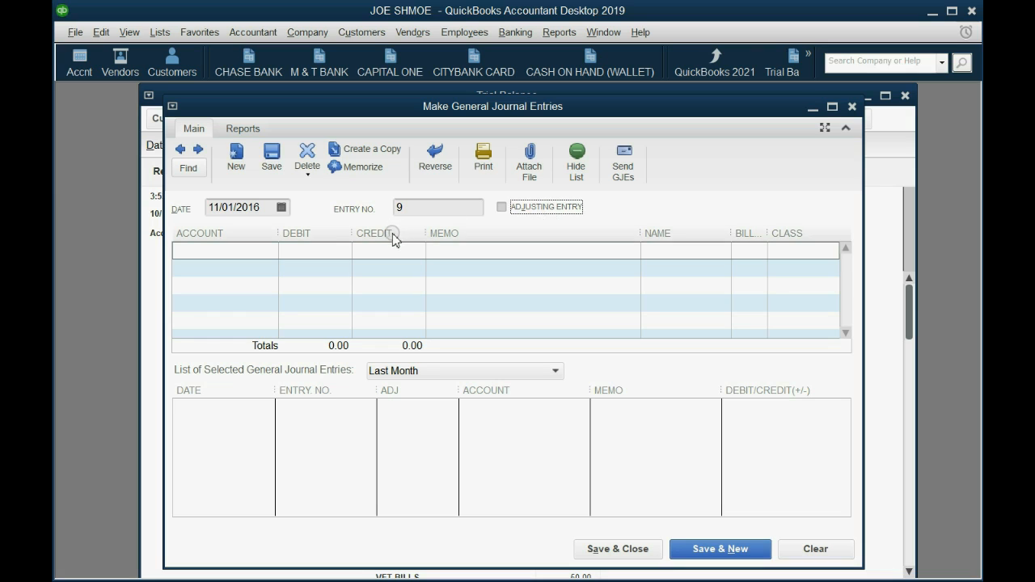
click(281, 208)
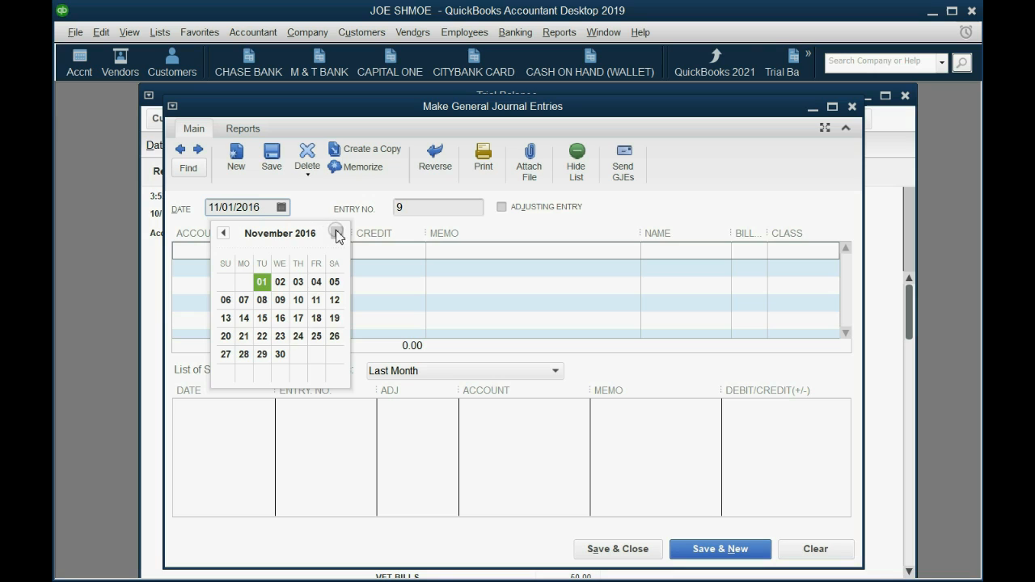
click(336, 233)
click(223, 234)
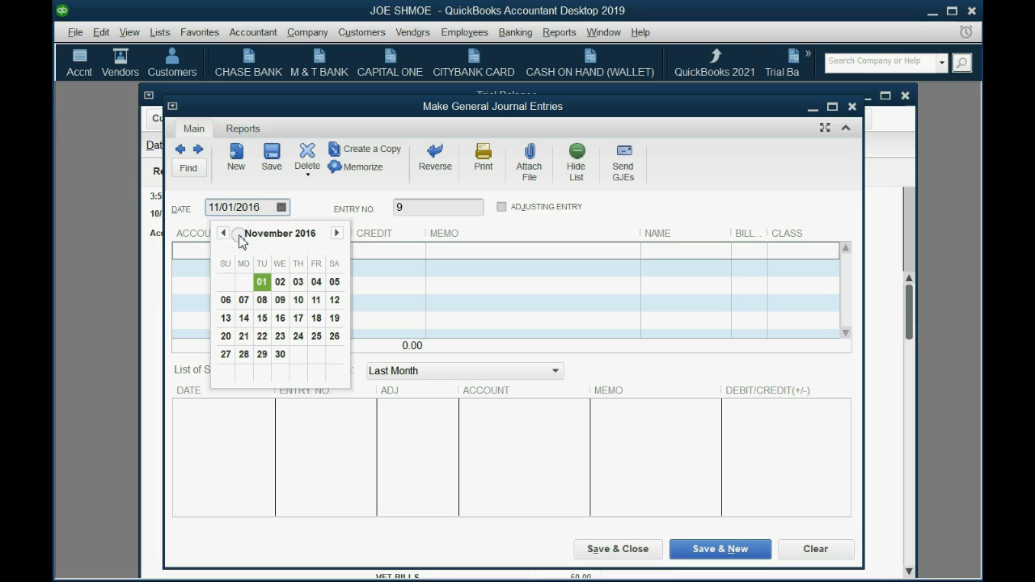
click(262, 282)
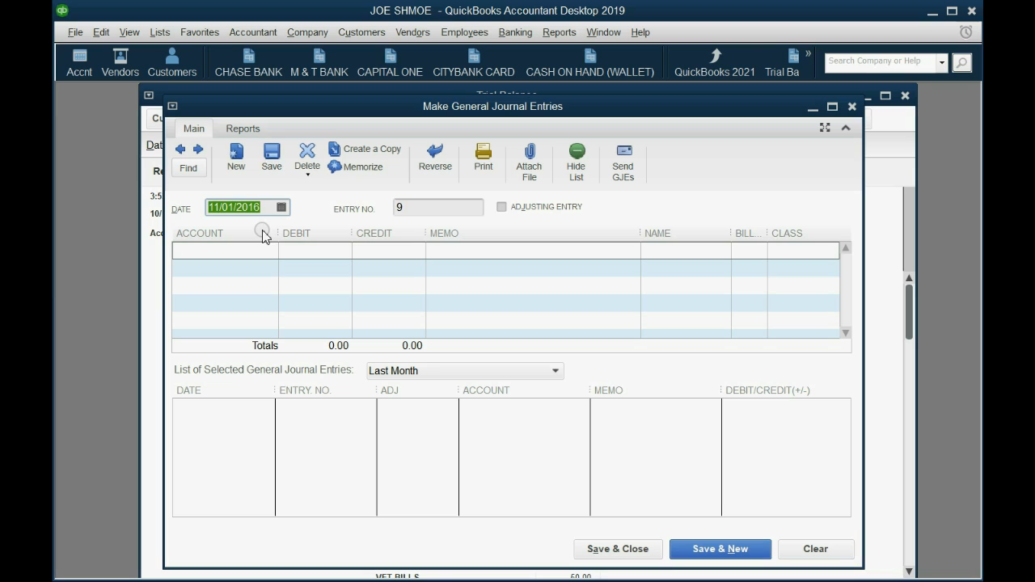
Fill the first journal line with the CHASE BANK account and a debit of 4,000, checking the account in the Trial Balance
click(261, 250)
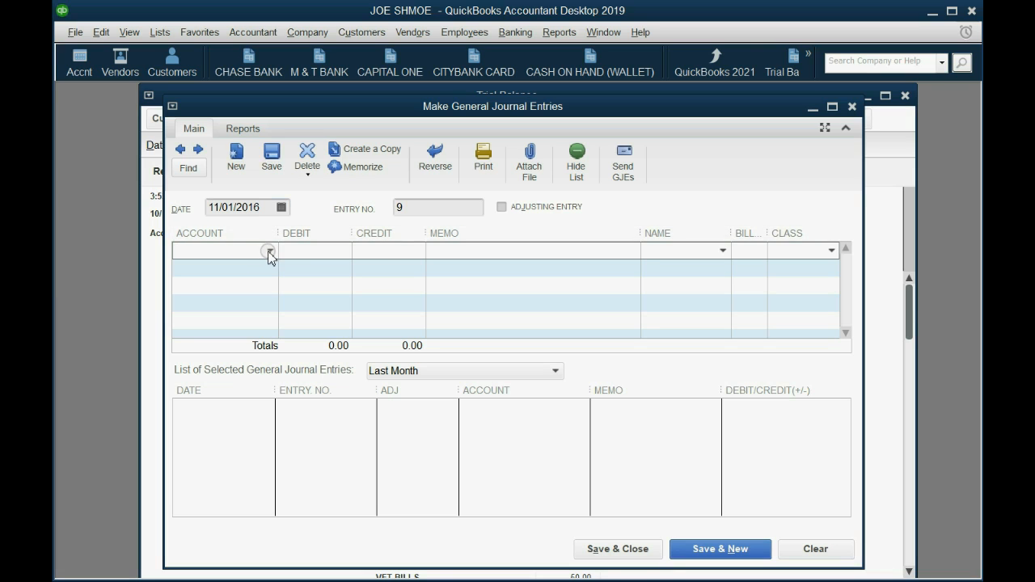
click(269, 252)
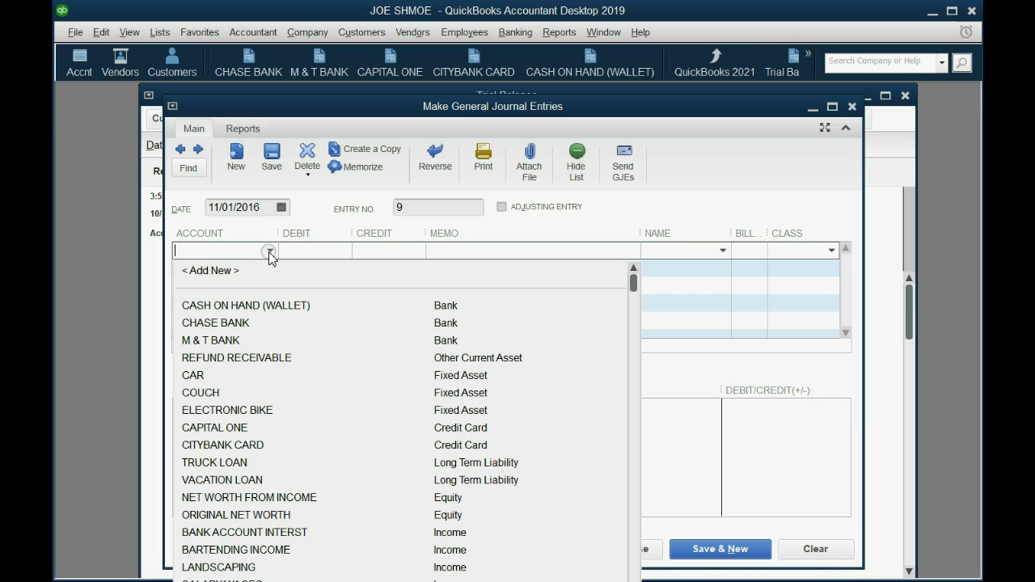
click(254, 324)
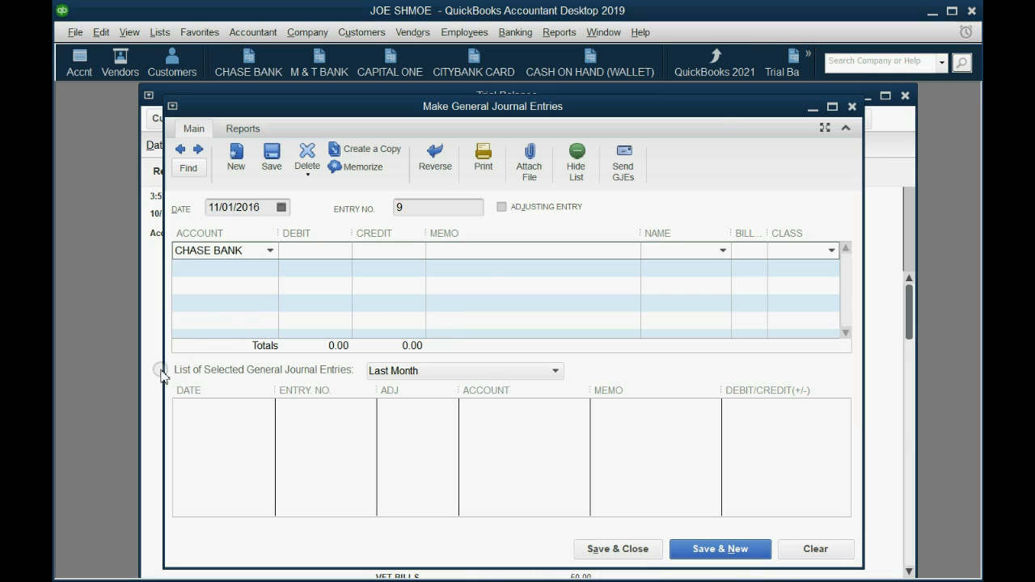
click(153, 370)
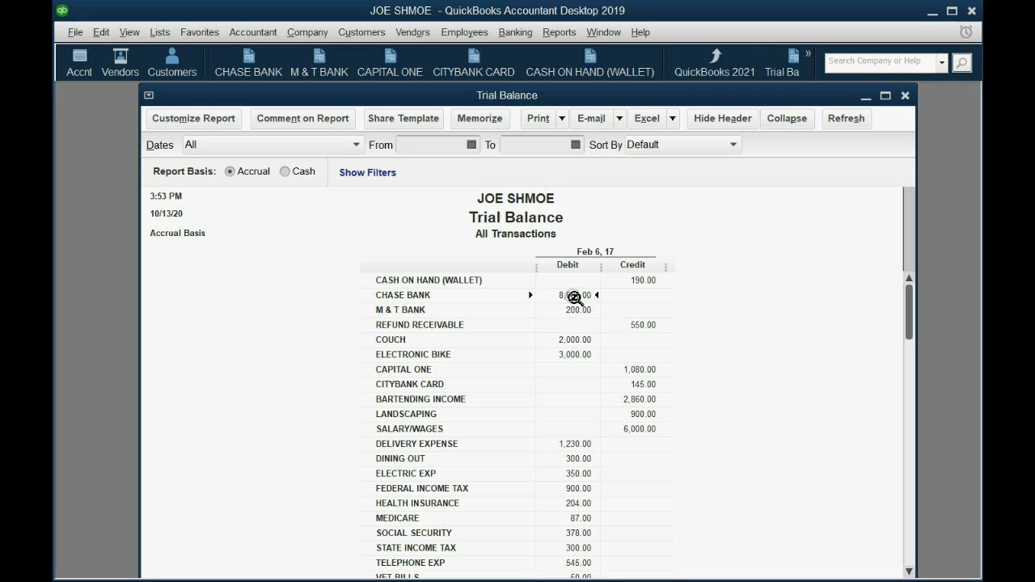
drag(435, 88, 441, 111)
click(439, 98)
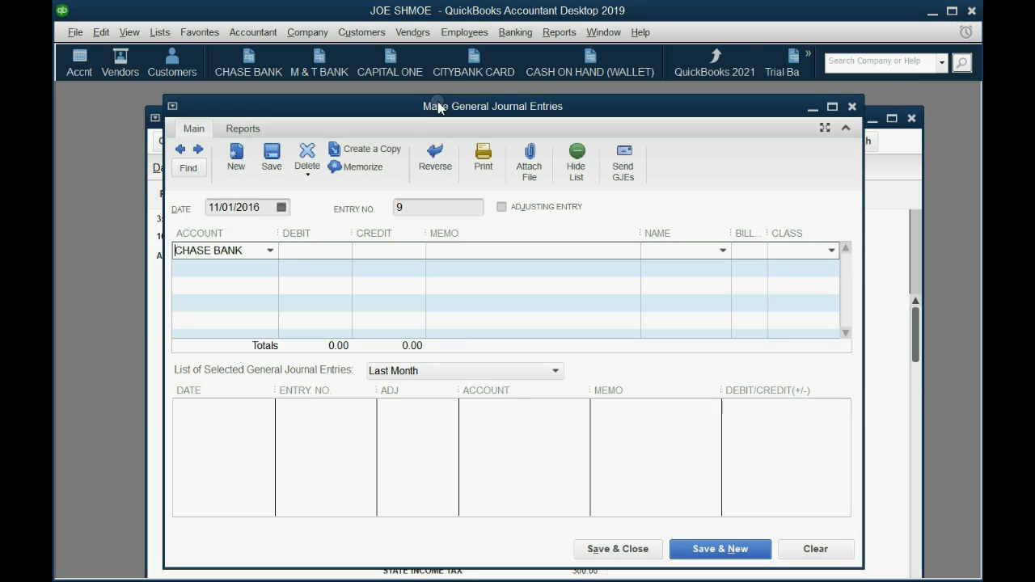
click(324, 250)
text(4000)
key(Tab)
key(Tab)
key(Tab)
key(Tab)
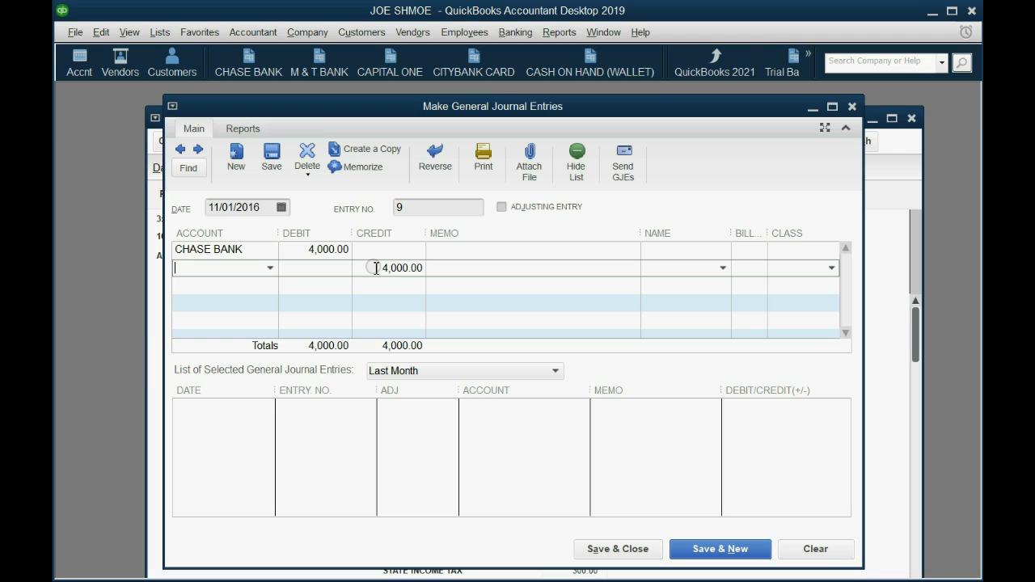
Clear the prefilled credit on the second journal line and assign that line to the ELECTRONIC BIKE account
drag(374, 268, 431, 273)
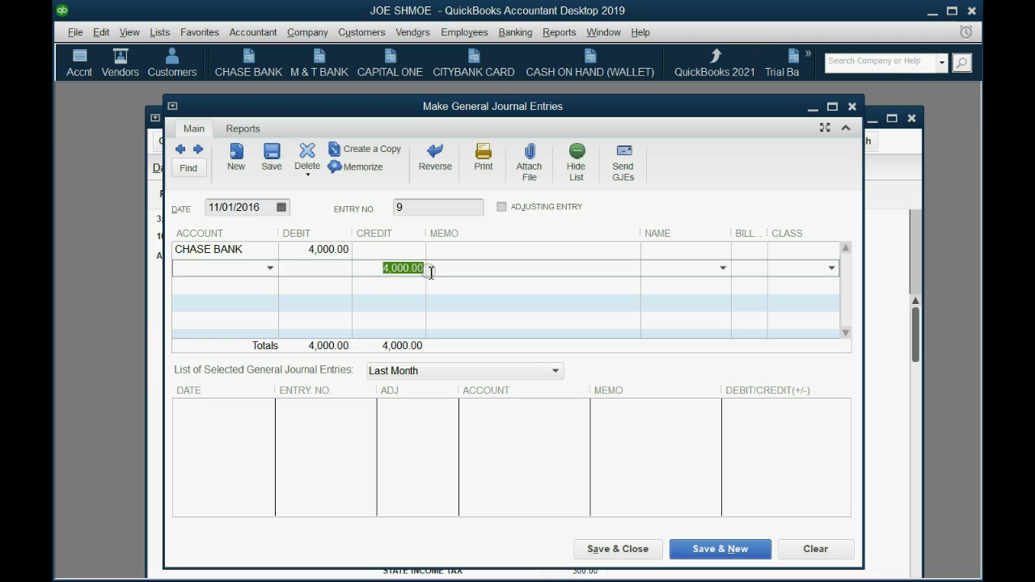
key(Delete)
click(270, 268)
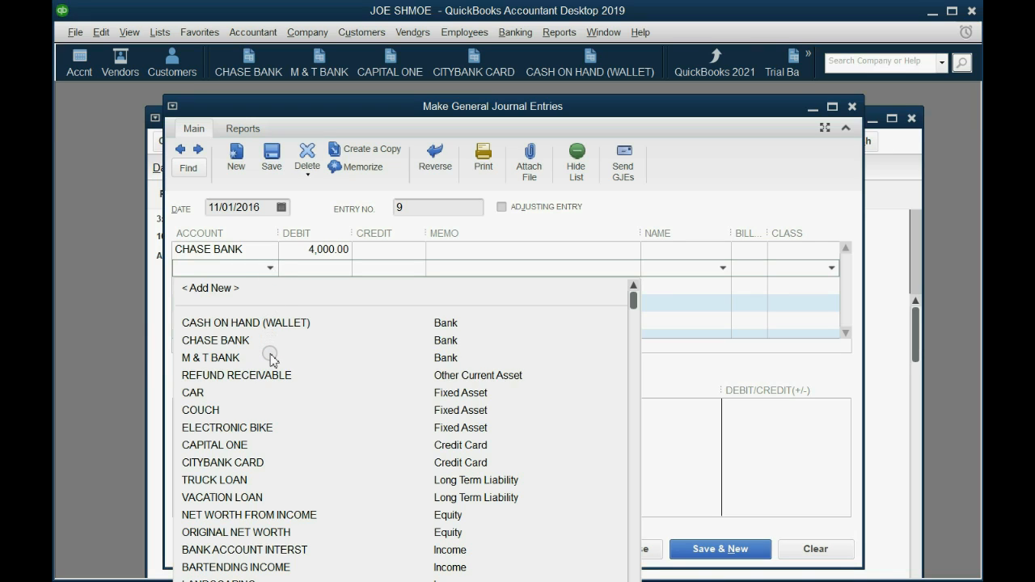
click(231, 270)
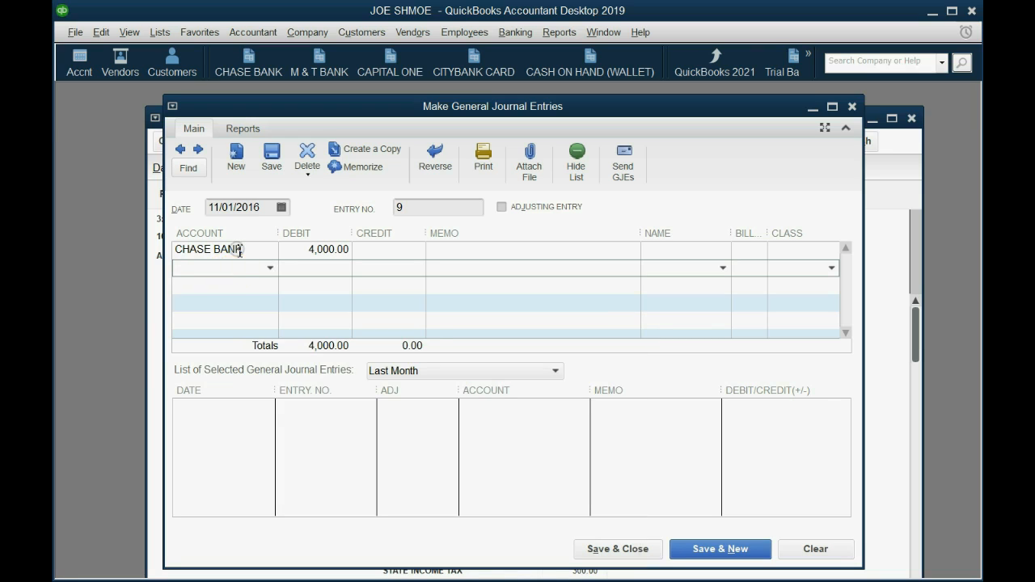
text(ELECTRIC EXP)
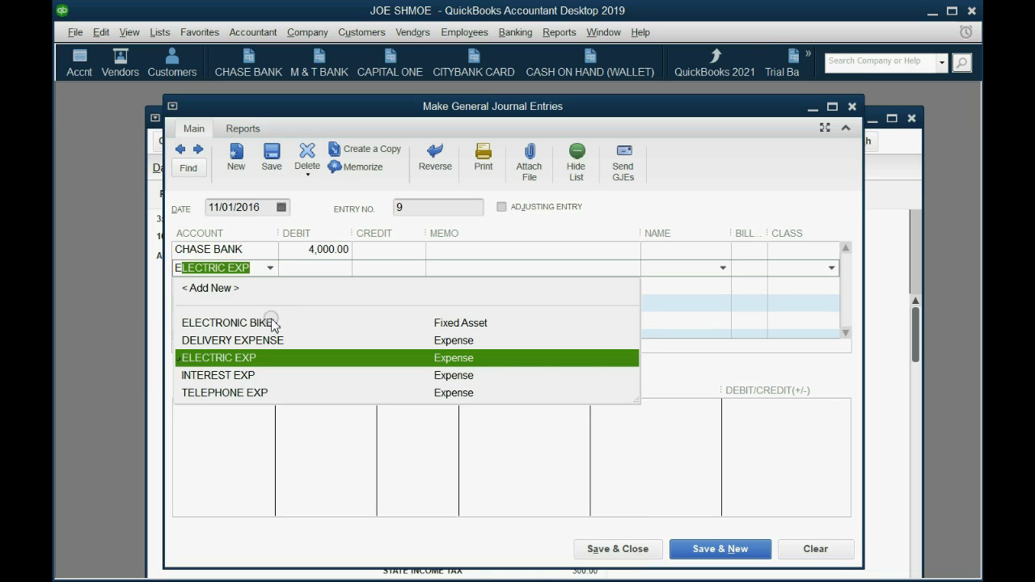
click(272, 322)
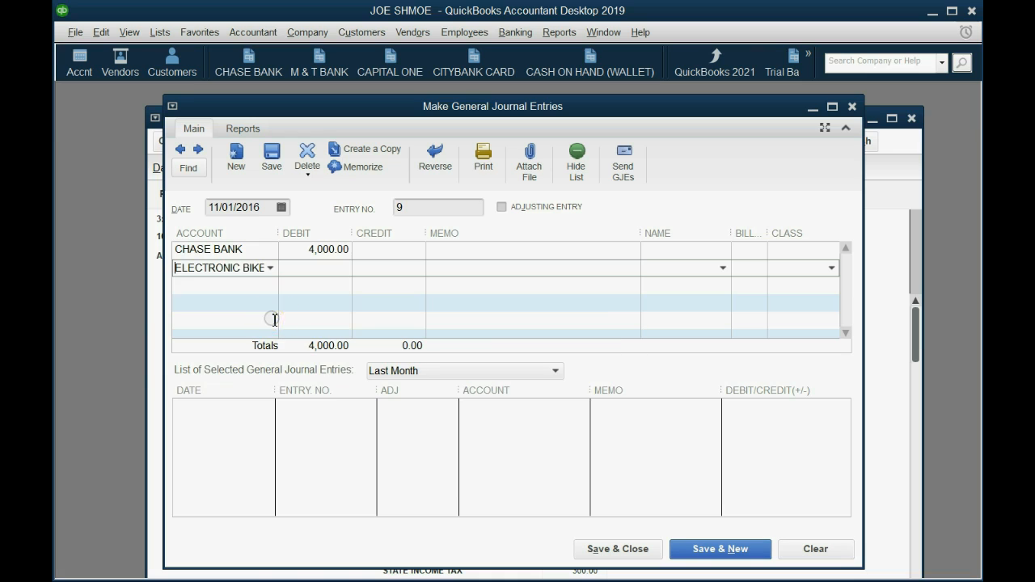
Check the electronic bike's balance in the Trial Balance and credit its journal line 3,000
click(157, 435)
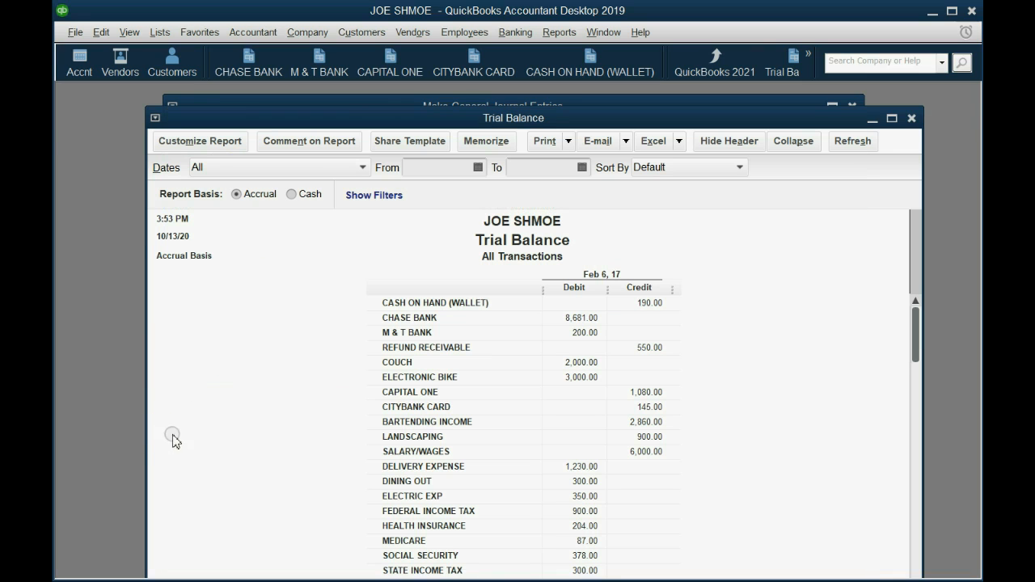
double_click(584, 378)
click(382, 106)
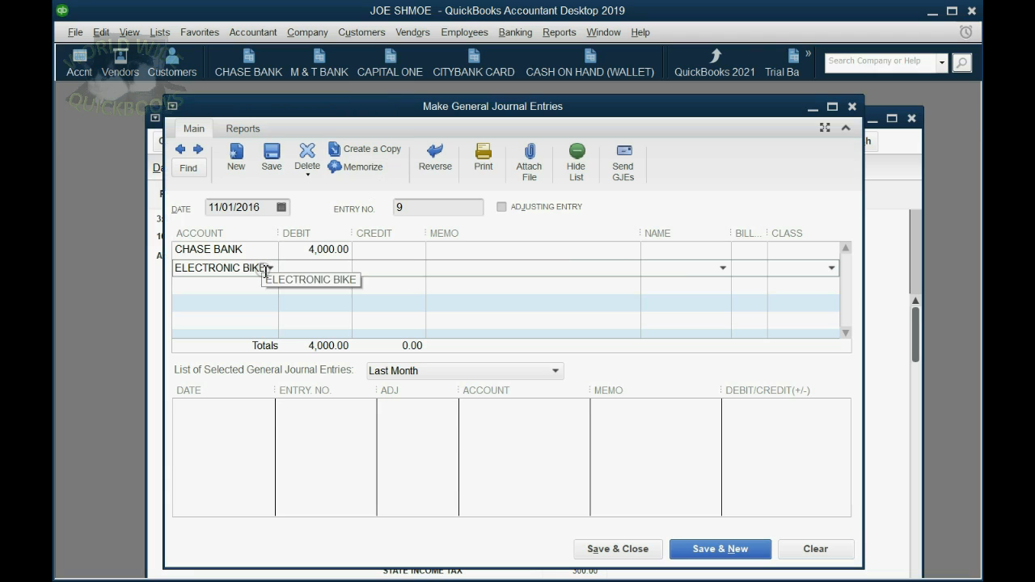
click(367, 269)
text(3000)
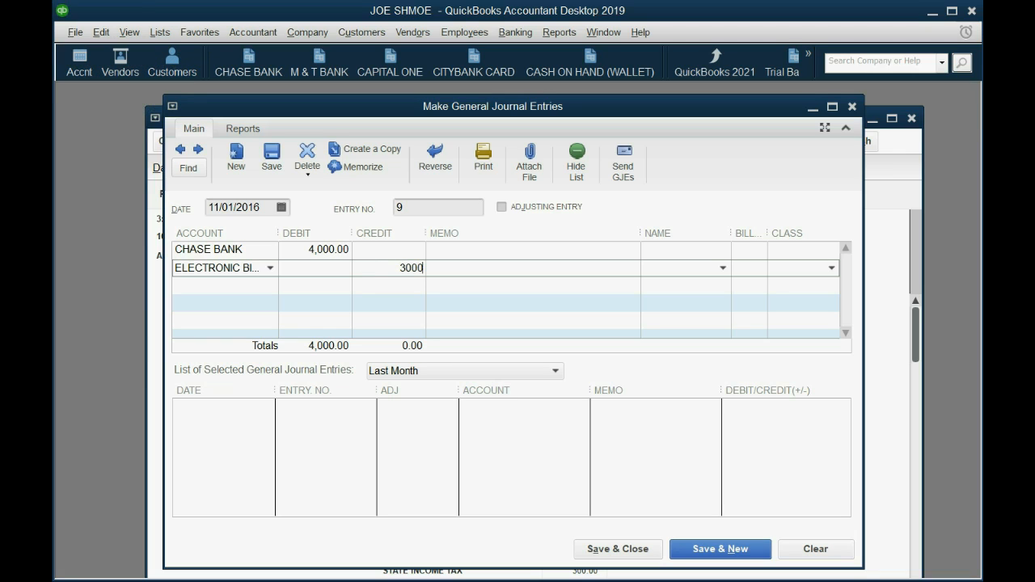
click(367, 269)
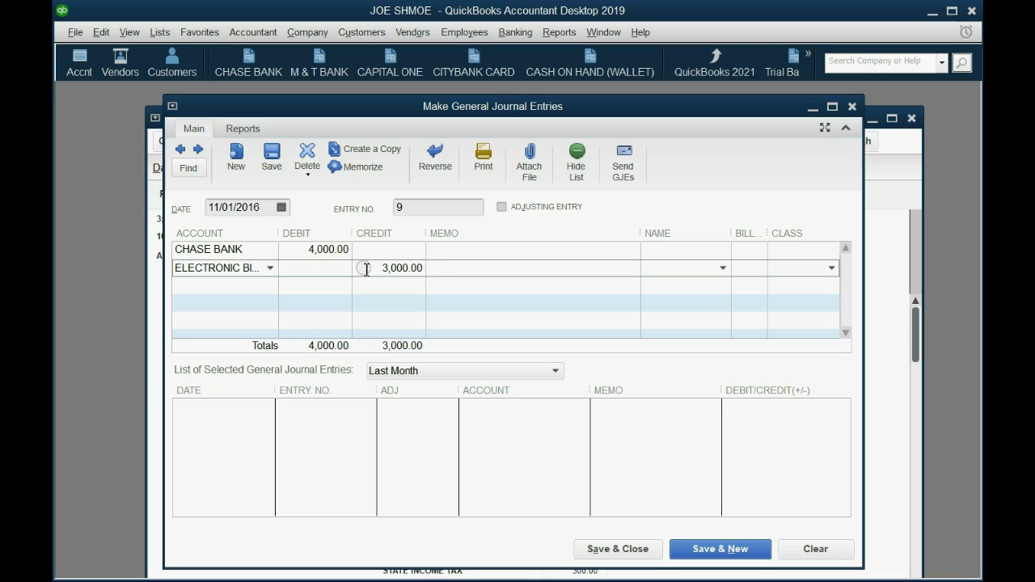
key(Tab)
key(Tab)
key(Tab)
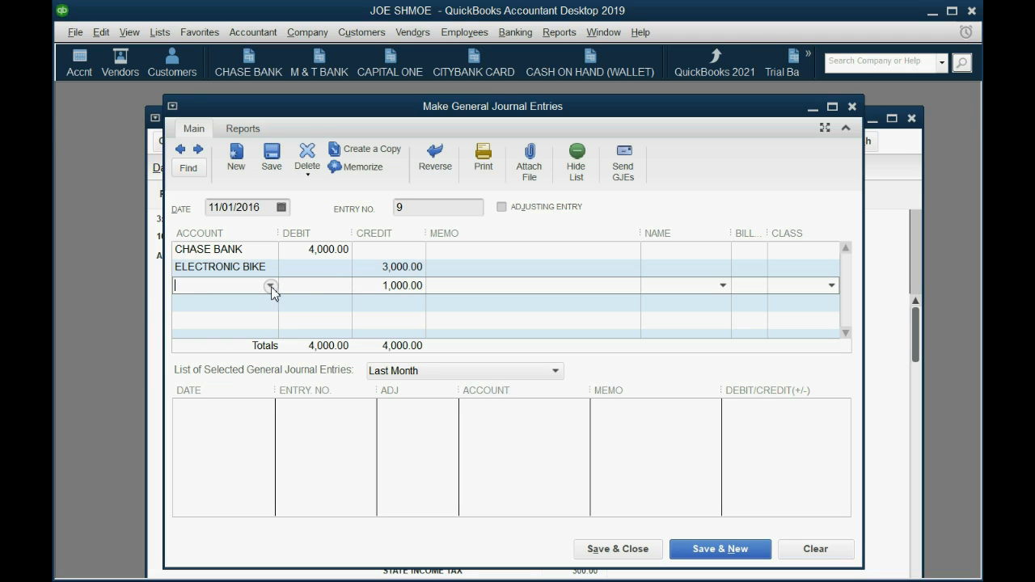
Assign the third journal line to the GAIN ON SALE OF BIKE account, keeping the prefilled credit
drag(384, 286, 420, 287)
click(271, 286)
scroll(255, 449, down, 1)
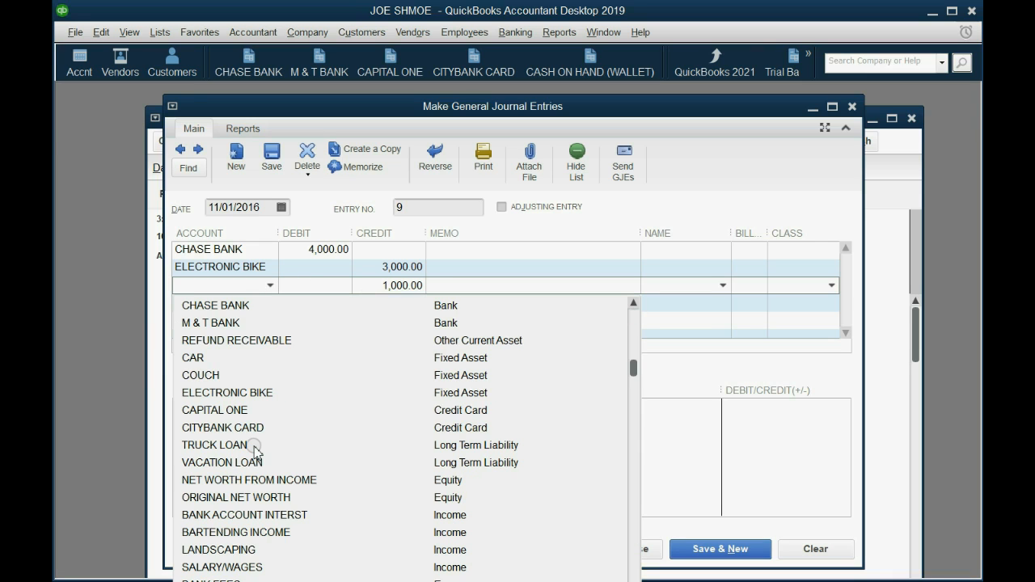
scroll(254, 450, down, 4)
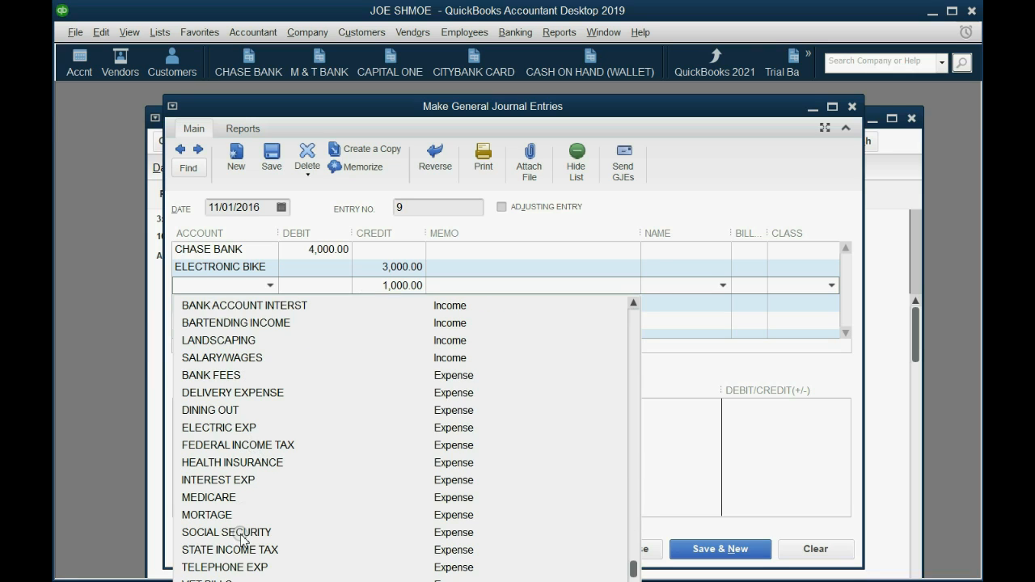
text(g)
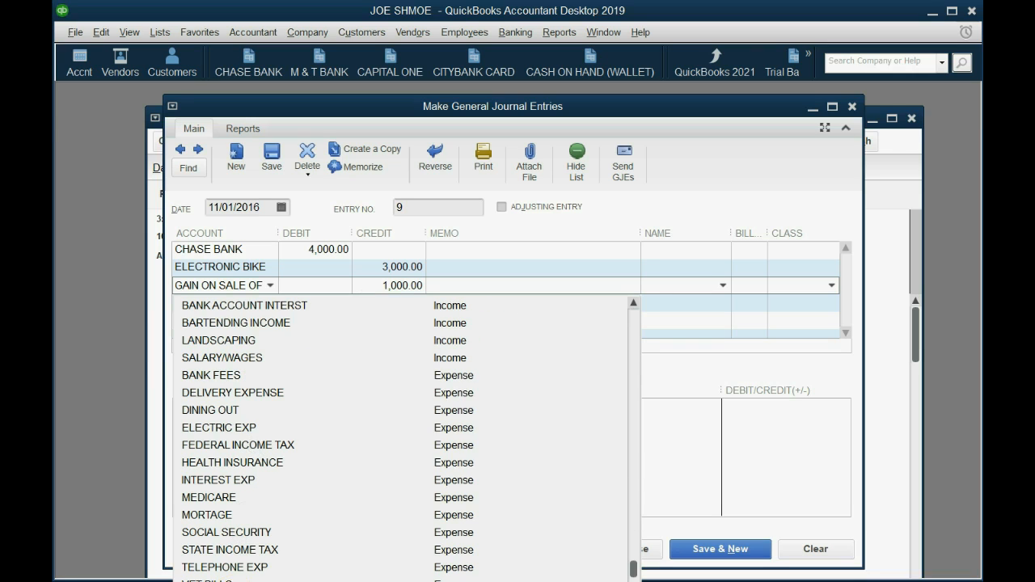
key(Escape)
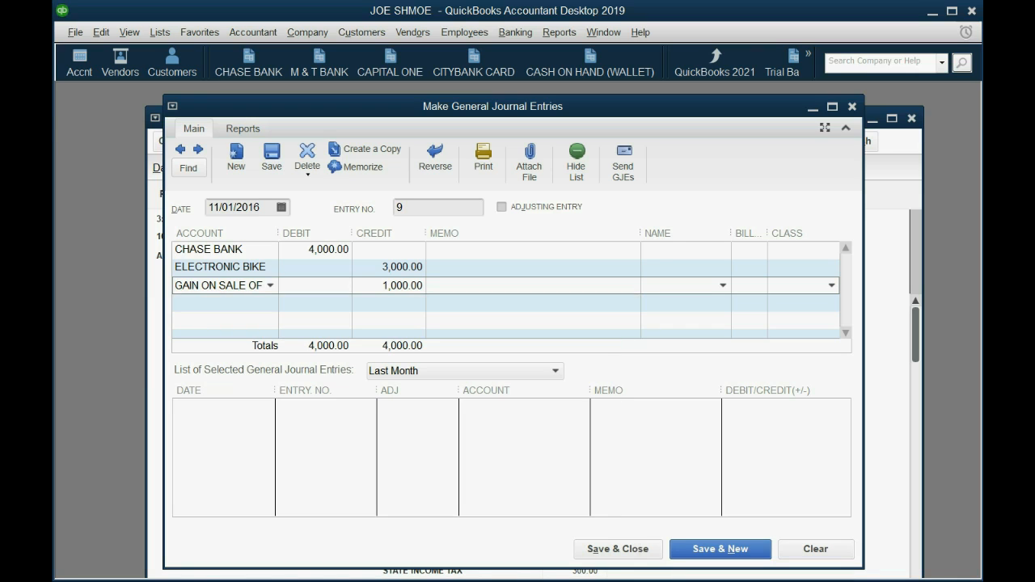
Set the gain line's class to NON-EXEMPT - DEDUCTABLE, then save and close the entry without classes on the other lines
click(380, 285)
click(831, 286)
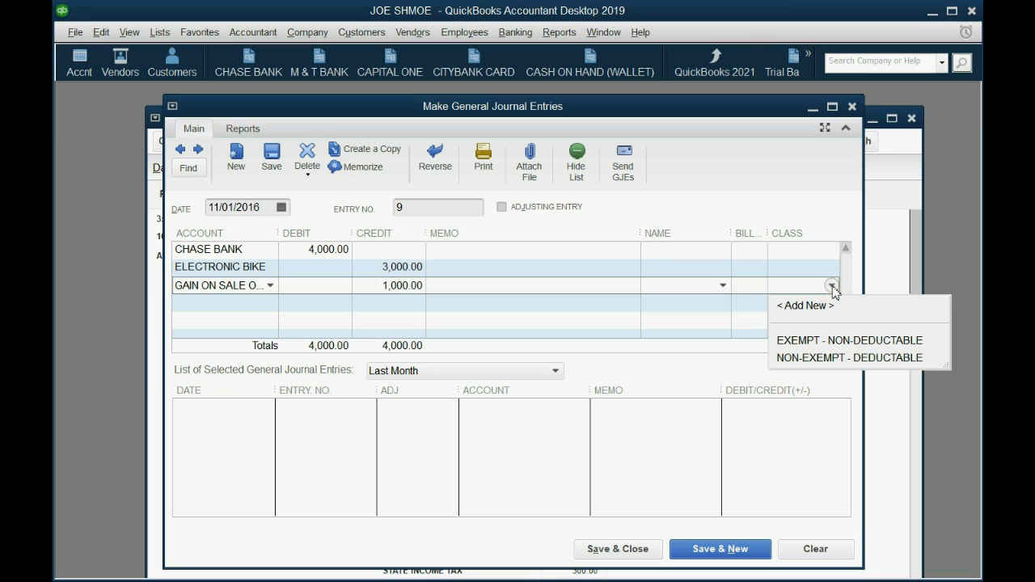
click(830, 360)
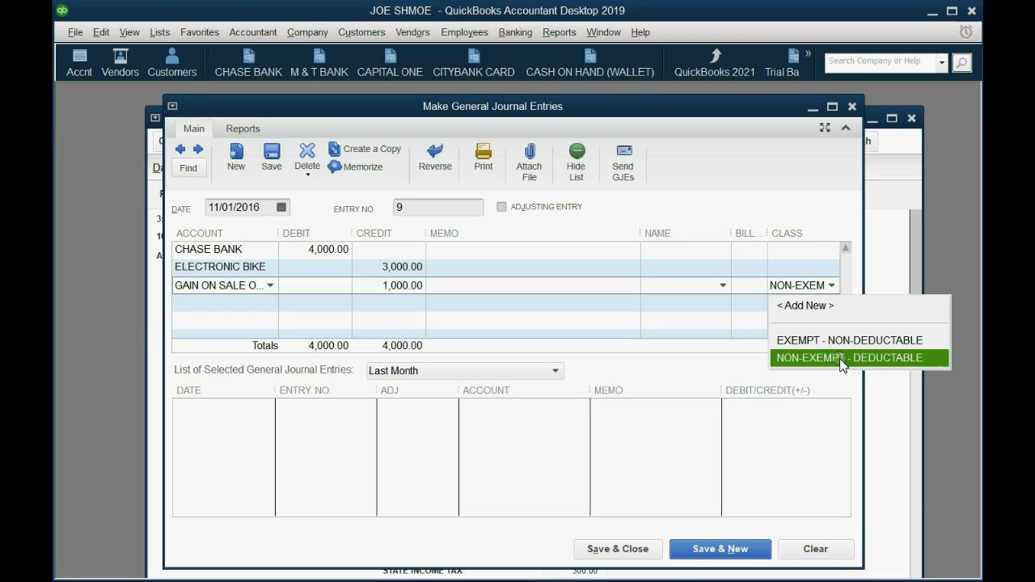
click(843, 359)
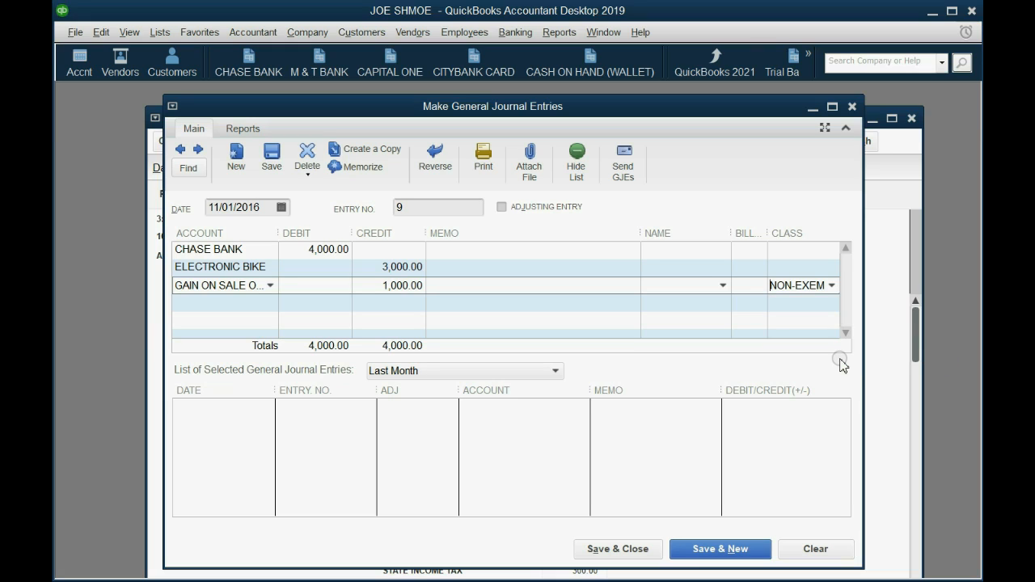
click(628, 549)
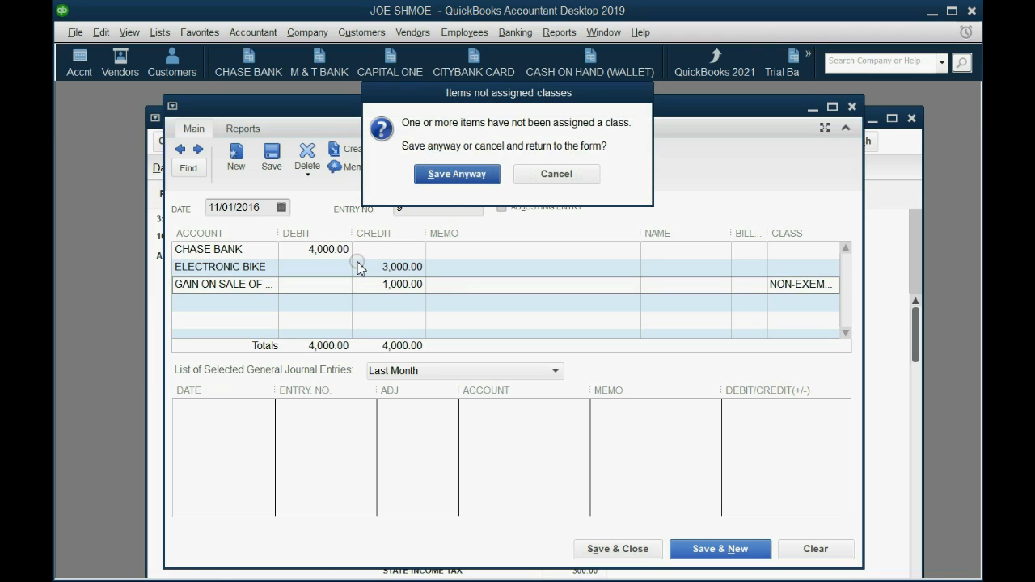
click(453, 176)
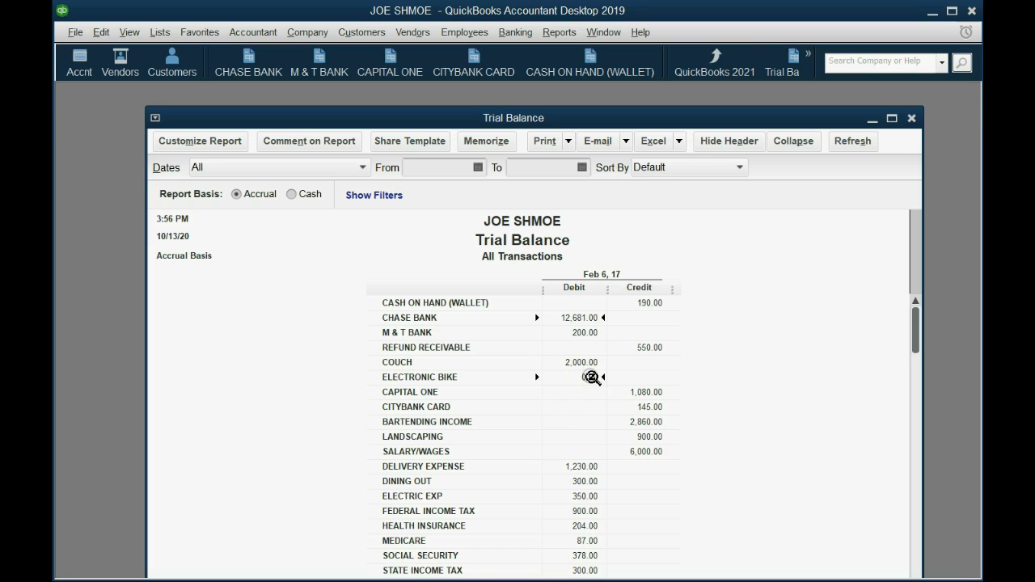
Examine the Trial Balance for the Chase Bank, electronic bike and gain on sale of bike balances
scroll(591, 378, down, 2)
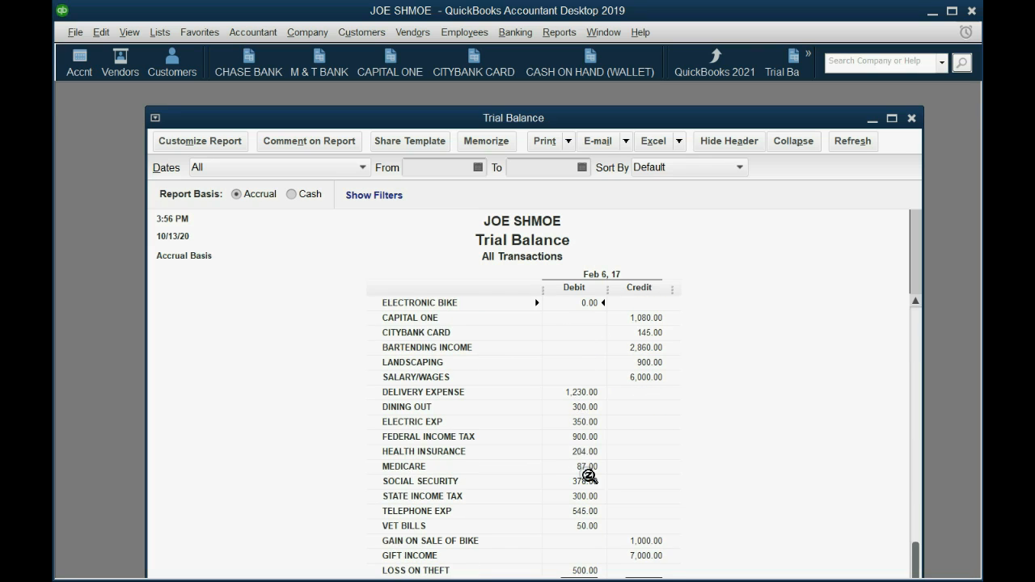
scroll(608, 507, up, 1)
scroll(608, 506, down, 1)
scroll(648, 536, up, 1)
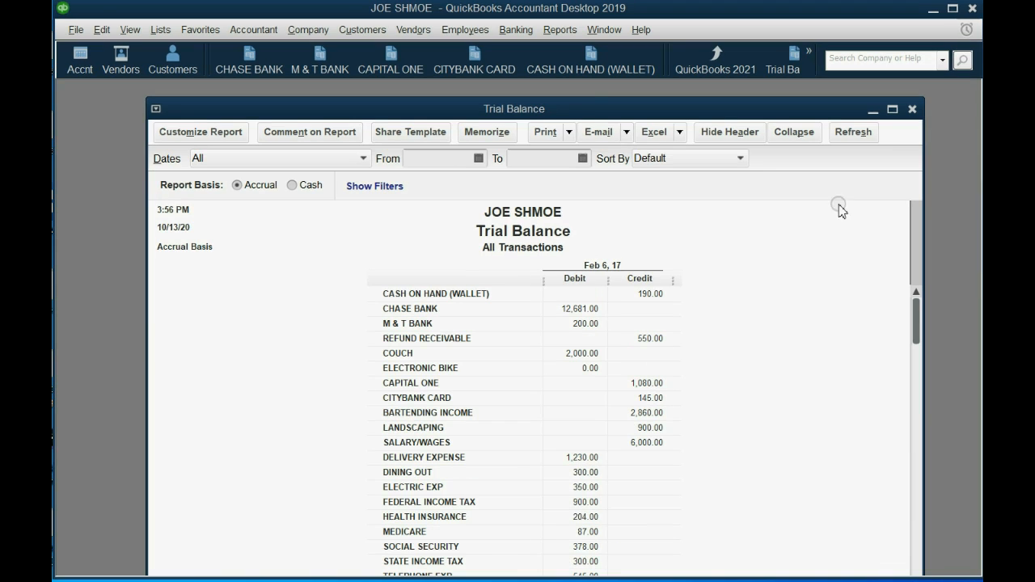
Open the Profit & Loss report and examine the gain on sale of bike under Other Income and its effect on net income
click(808, 66)
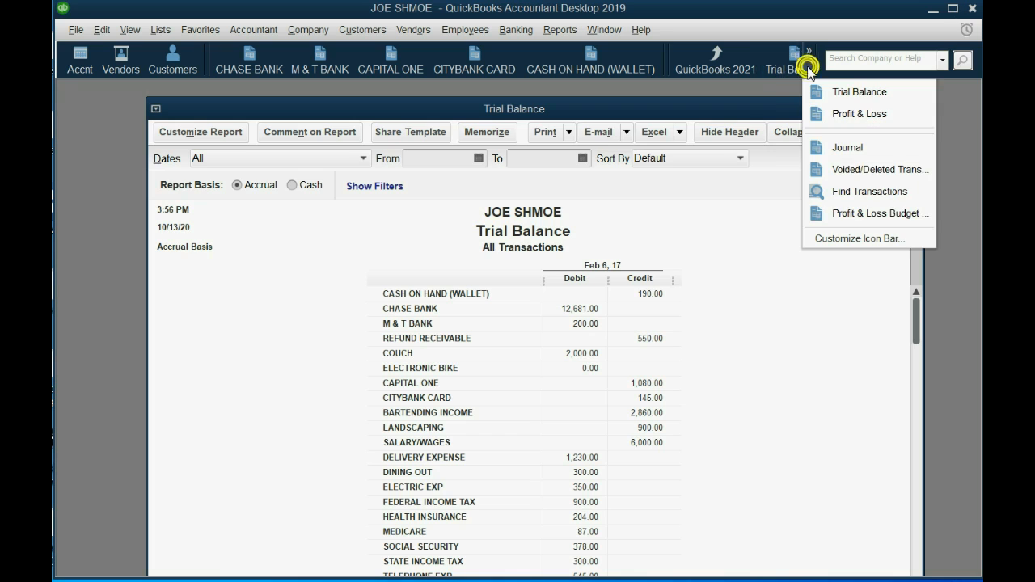
click(834, 113)
drag(749, 90, 764, 96)
scroll(757, 180, down, 2)
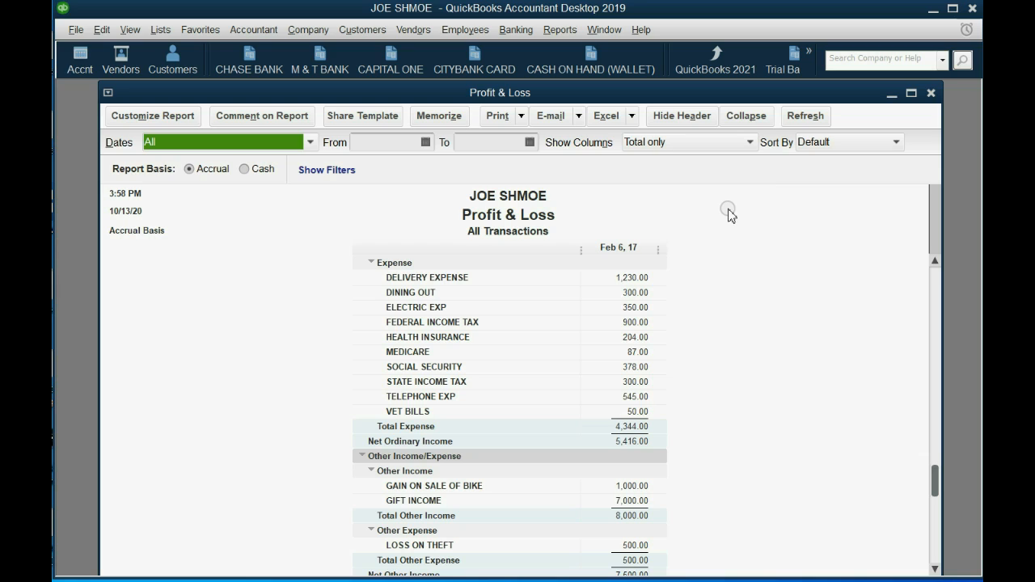
click(489, 491)
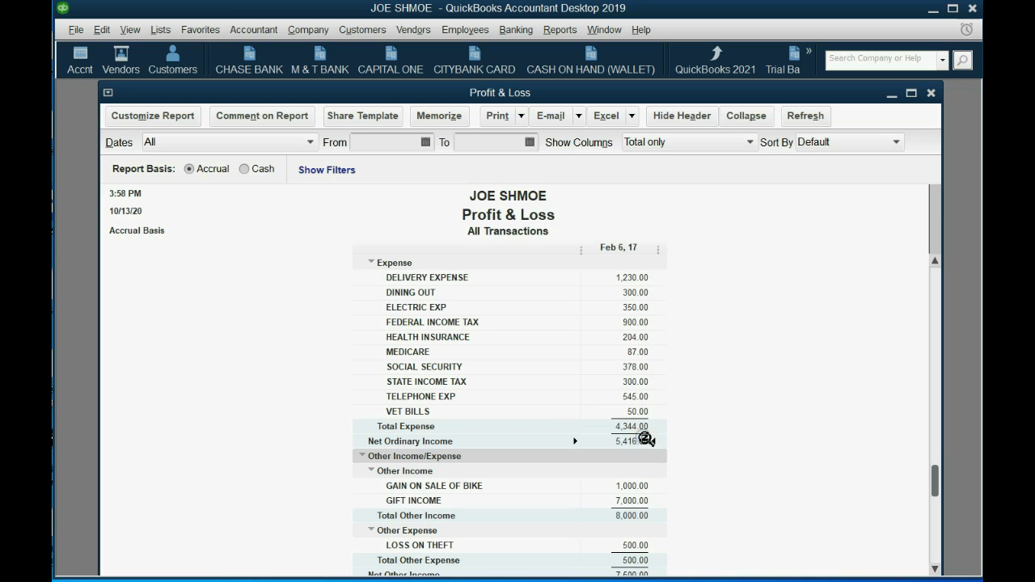
double_click(635, 486)
scroll(695, 406, down, 1)
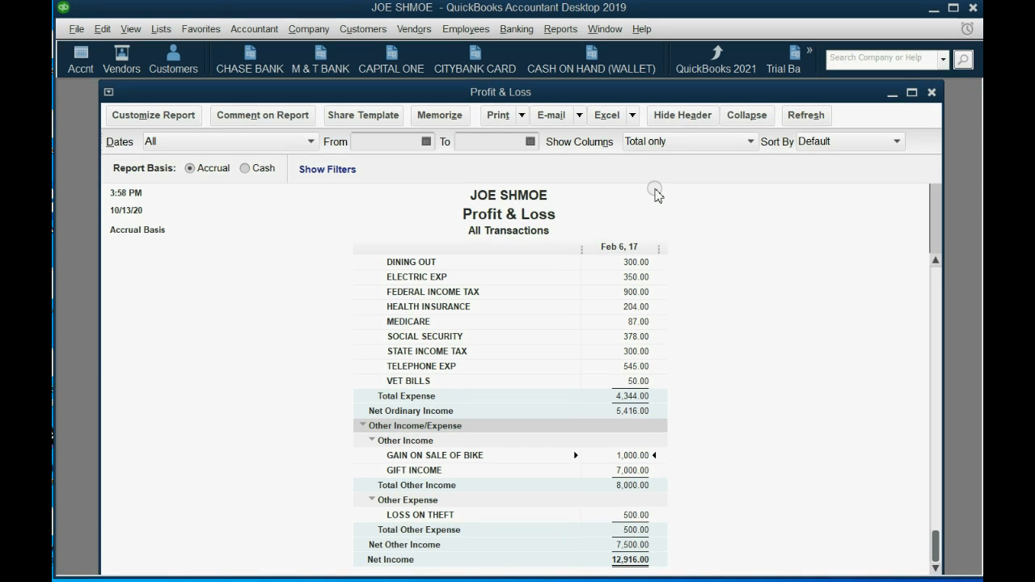
Open the Profit & Loss by Class report for all dates, enlarge its window and examine which class the gain on sale of bike falls under
click(561, 31)
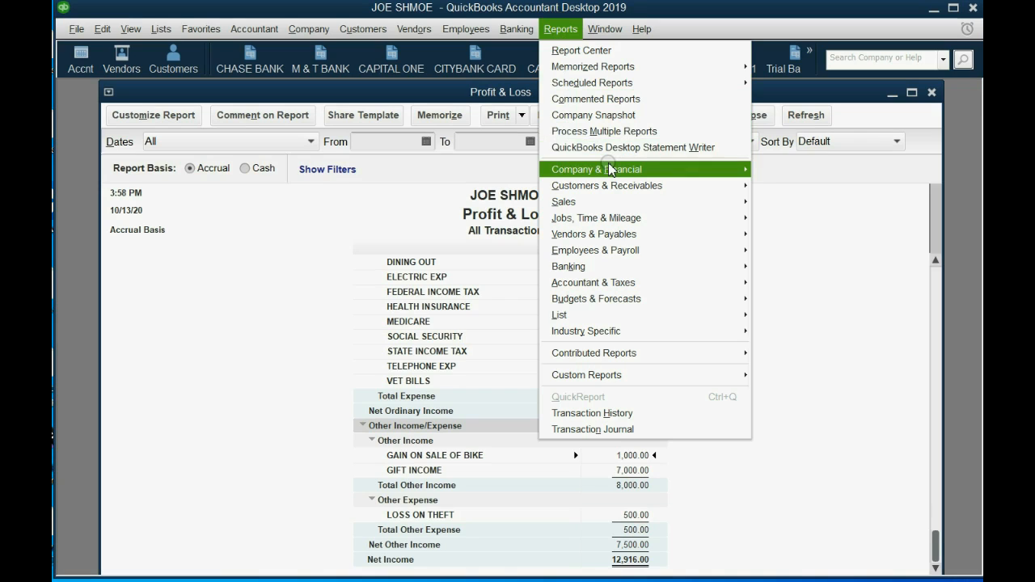
mouse_move(602, 169)
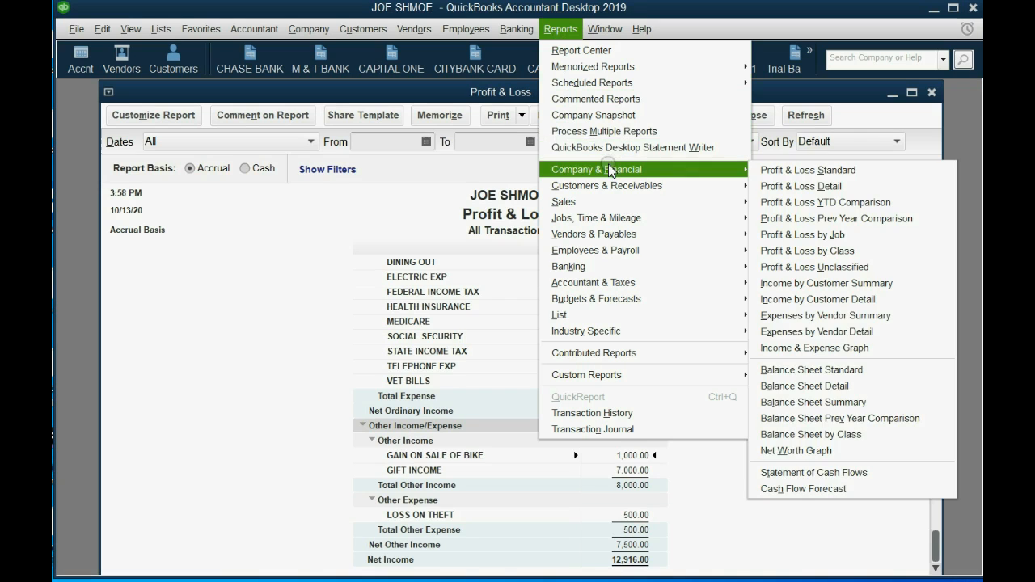
click(805, 251)
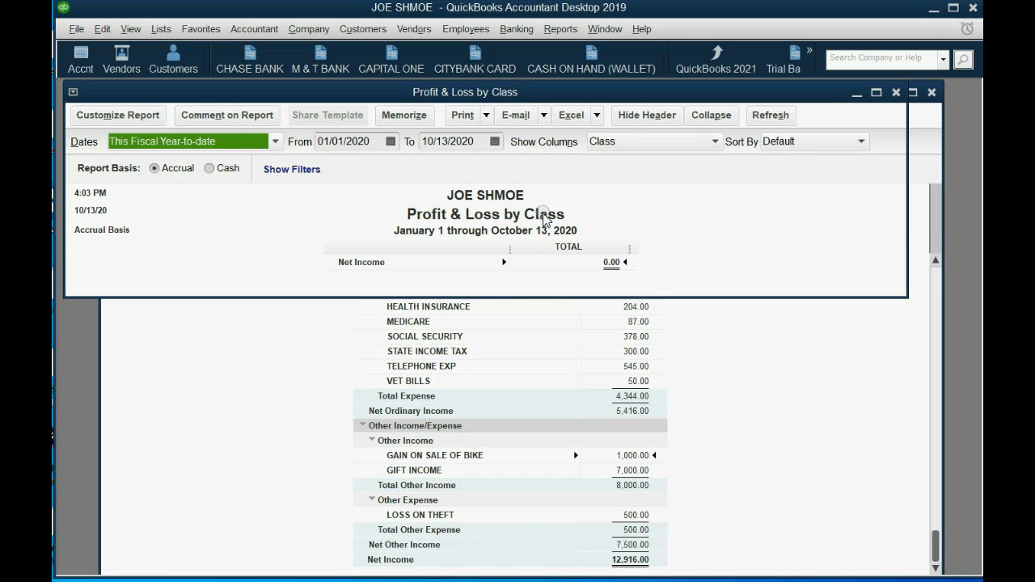
key(a)
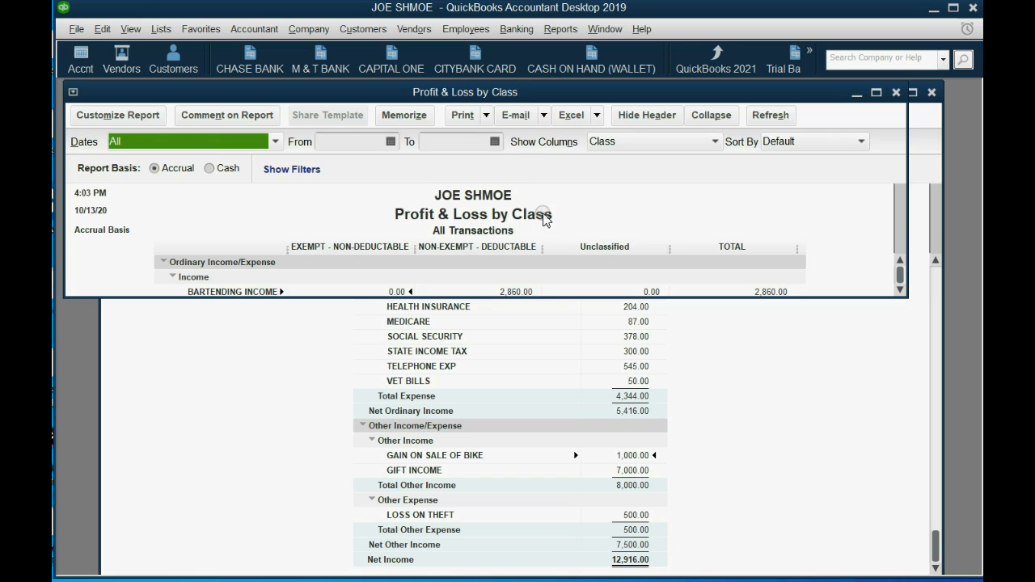
scroll(550, 235, down, 5)
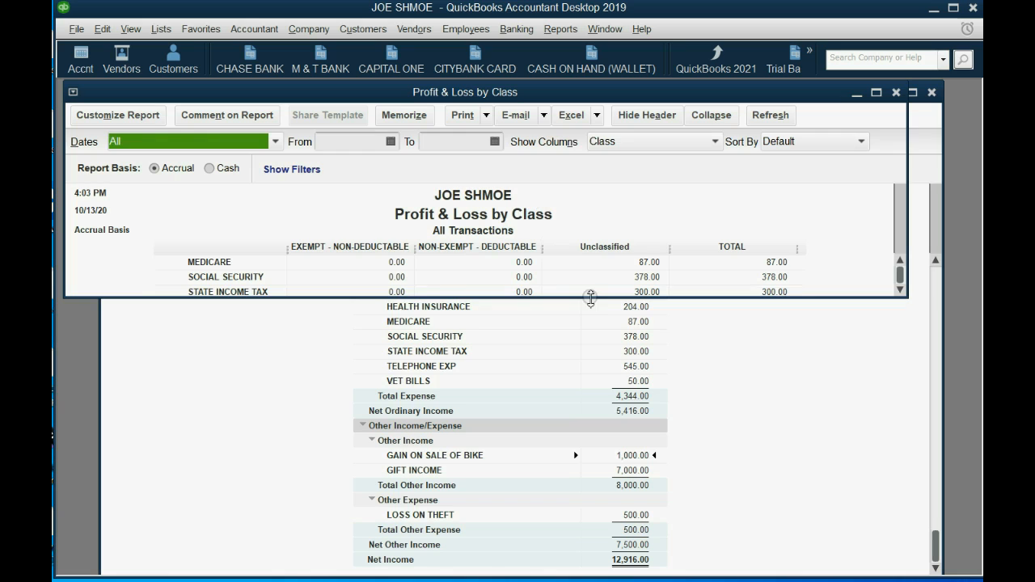
drag(590, 297, 543, 560)
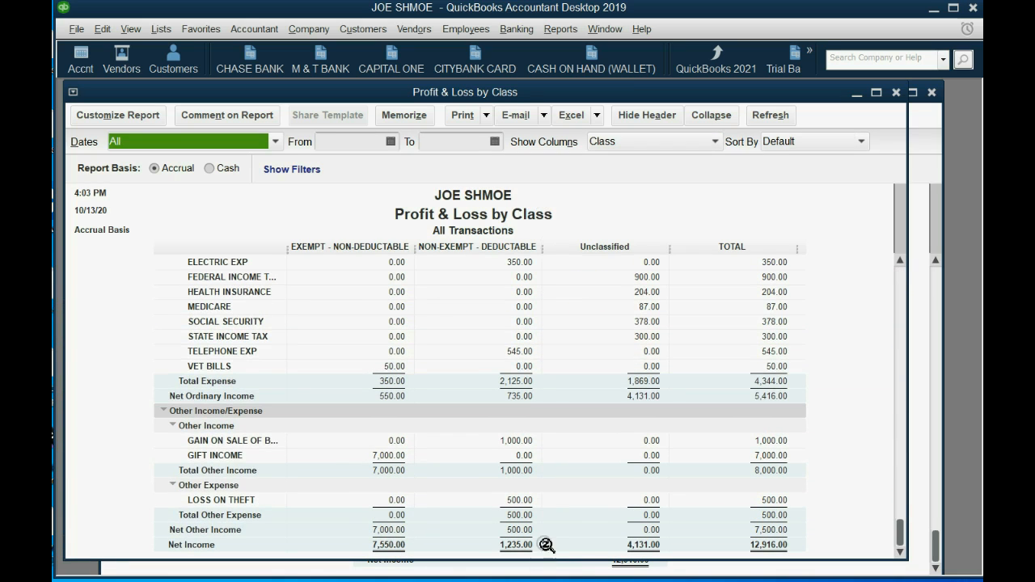
click(461, 245)
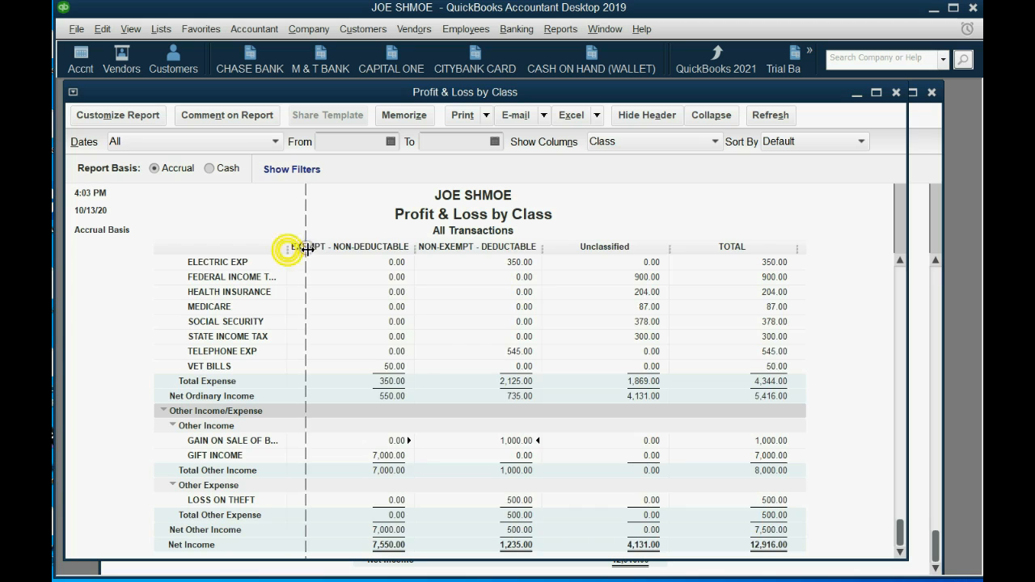
drag(289, 246, 312, 247)
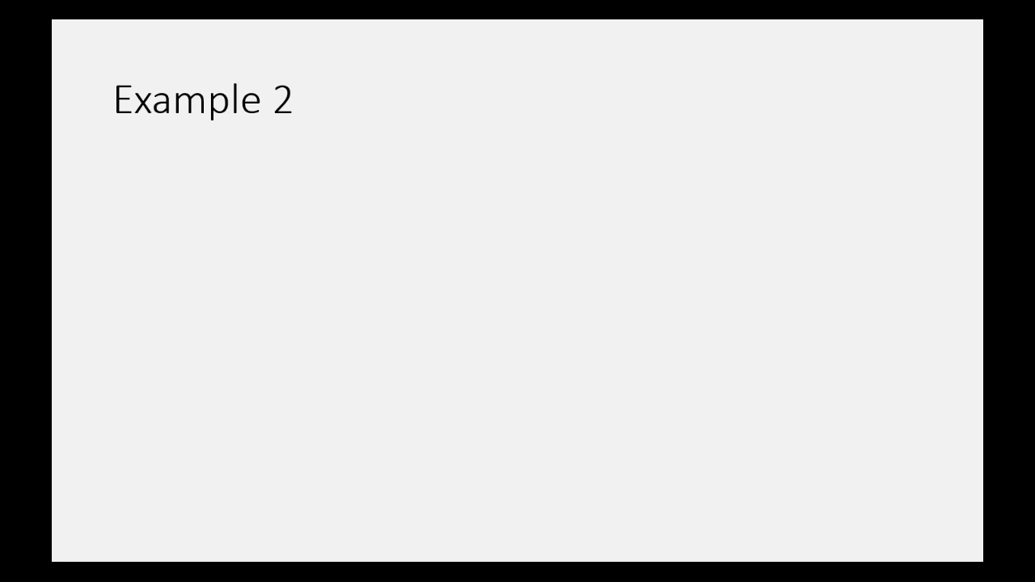
key(Right)
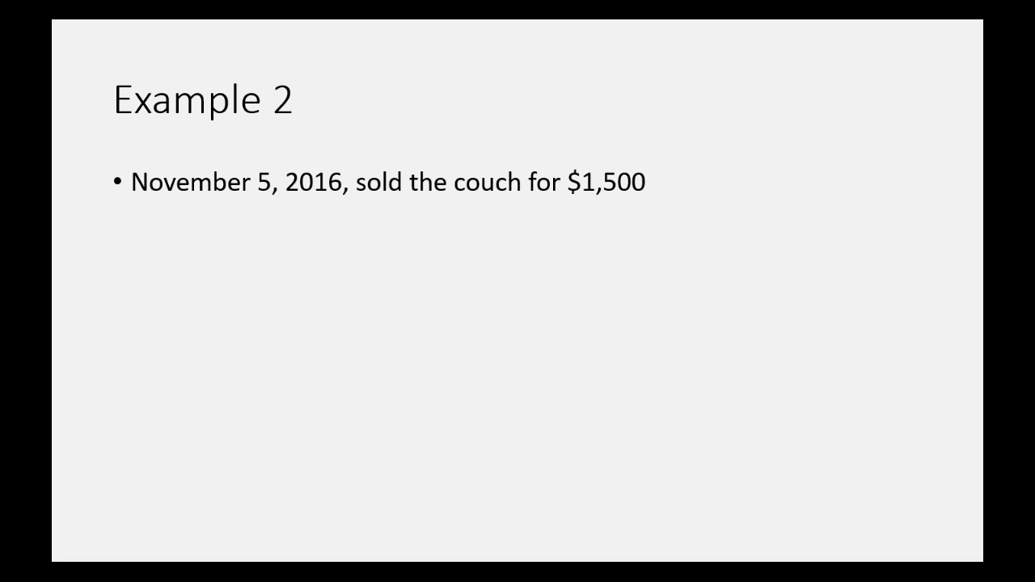
key(Right)
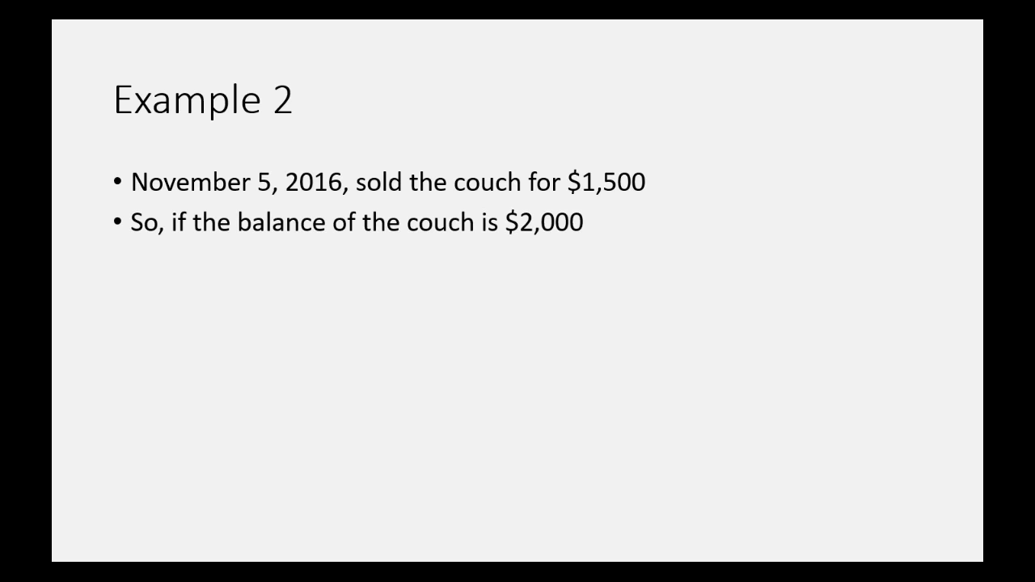
key(Right)
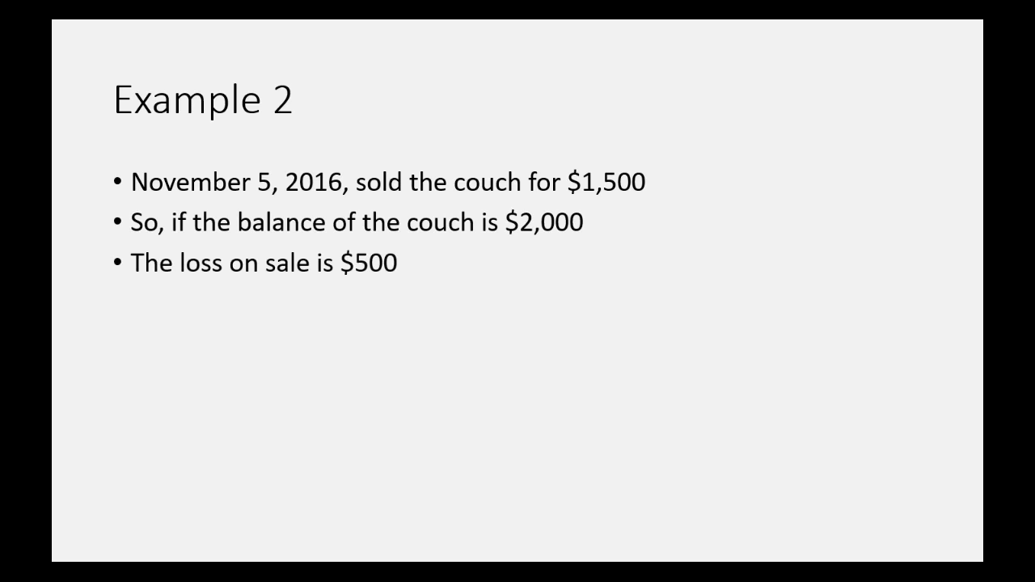
key(Right)
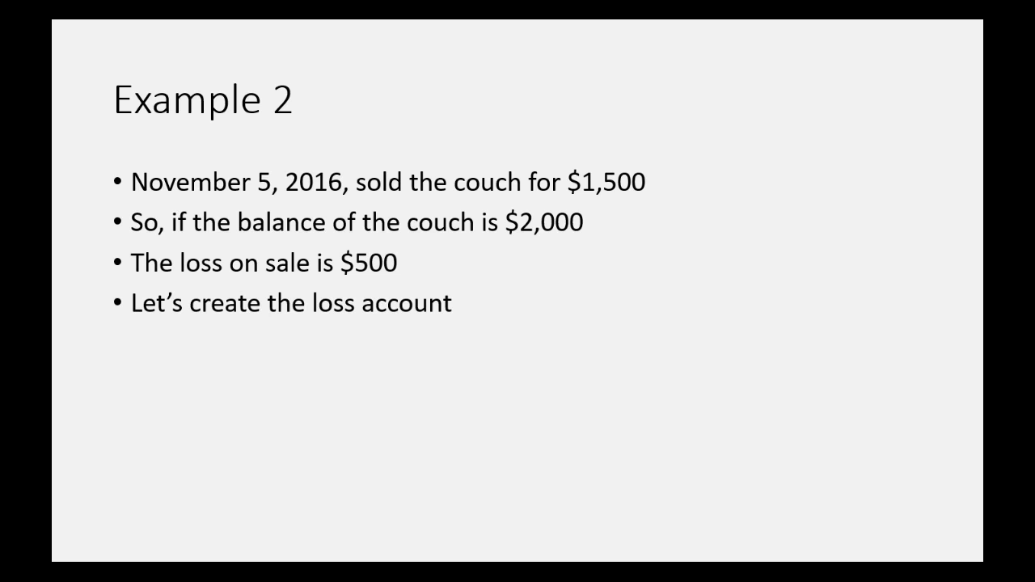
Switch to QuickBooks and start a new account of type Other Expense from the Chart of Accounts
key(alt+Tab)
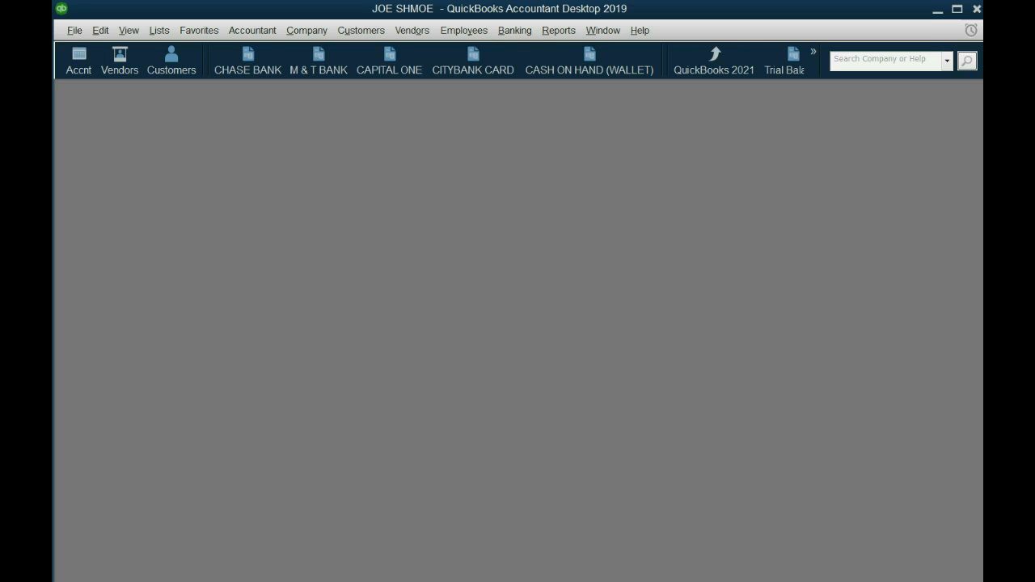
click(156, 39)
click(162, 49)
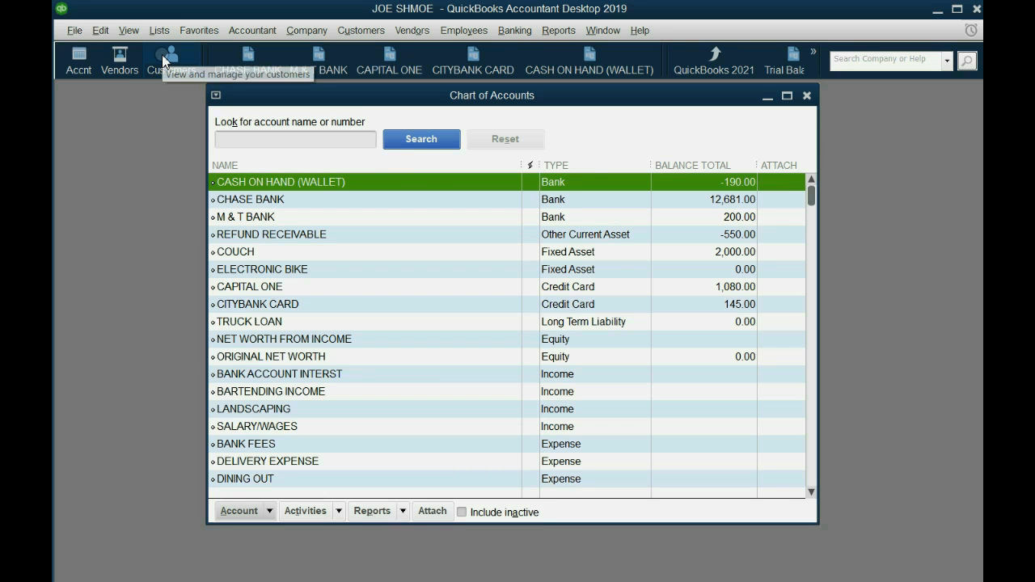
click(248, 513)
click(253, 279)
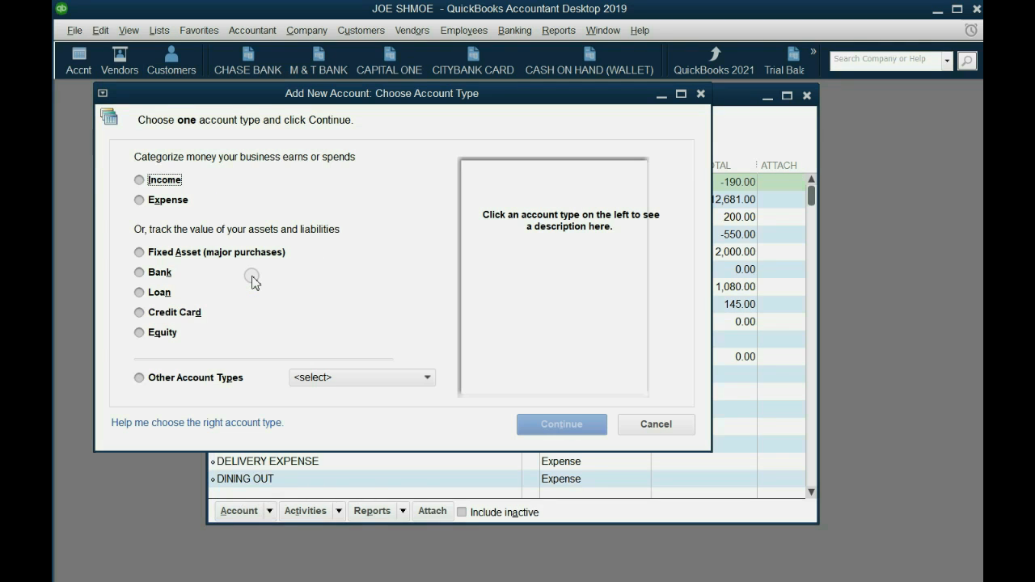
click(163, 202)
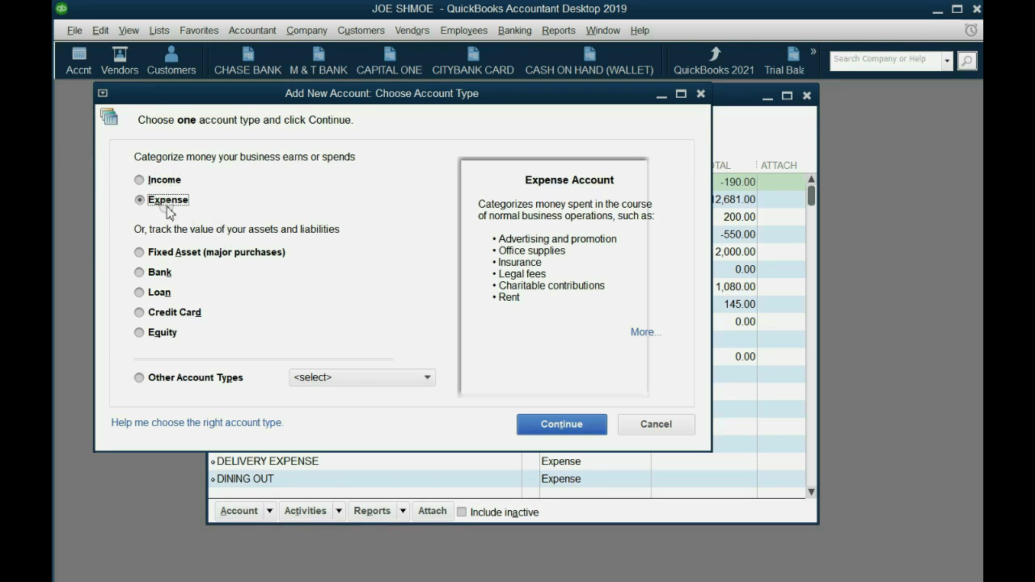
click(354, 378)
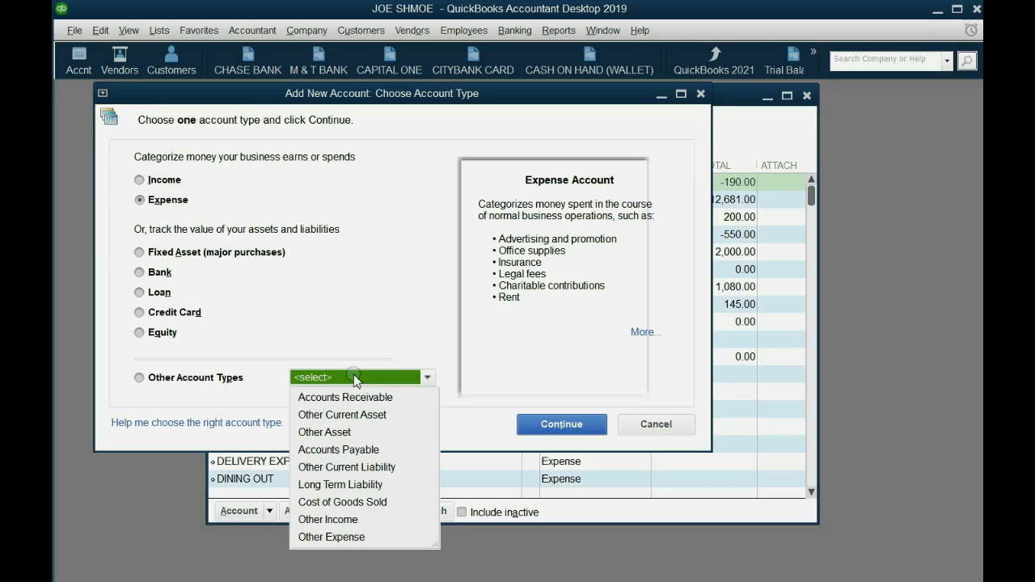
click(359, 536)
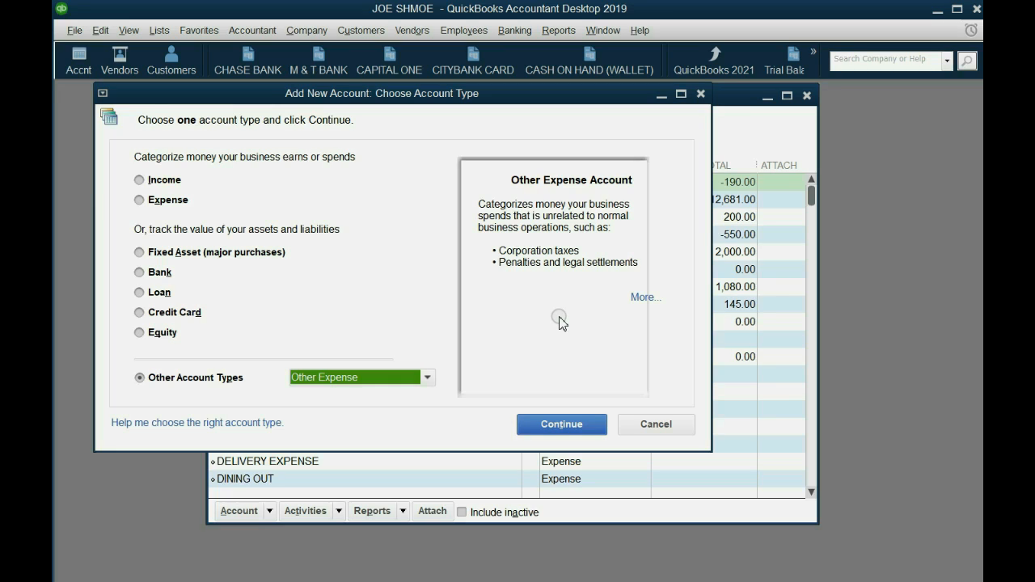
click(550, 417)
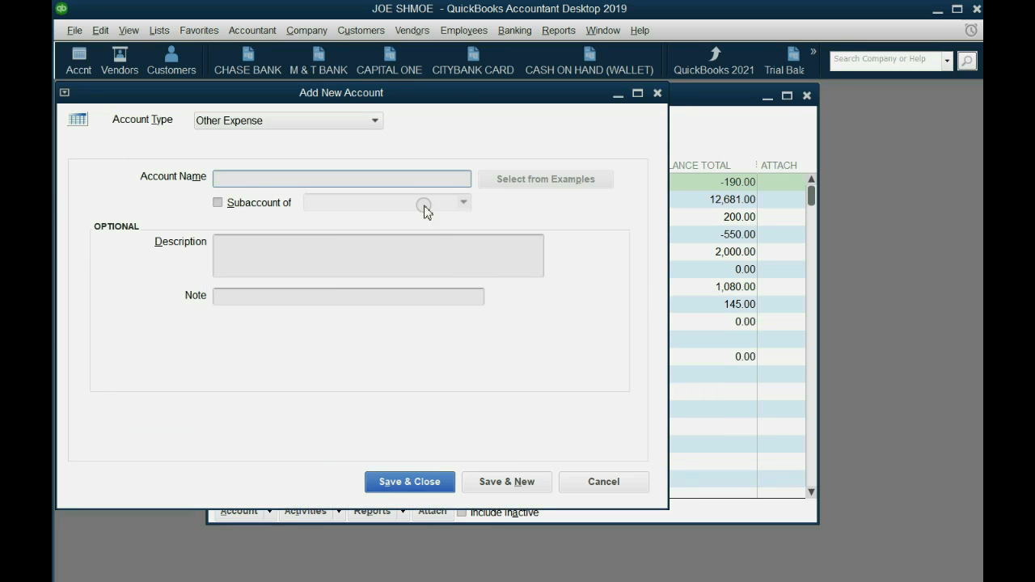
Name the new account LOSS ON SALE OF COUCH, then save and close it
drag(446, 96, 533, 96)
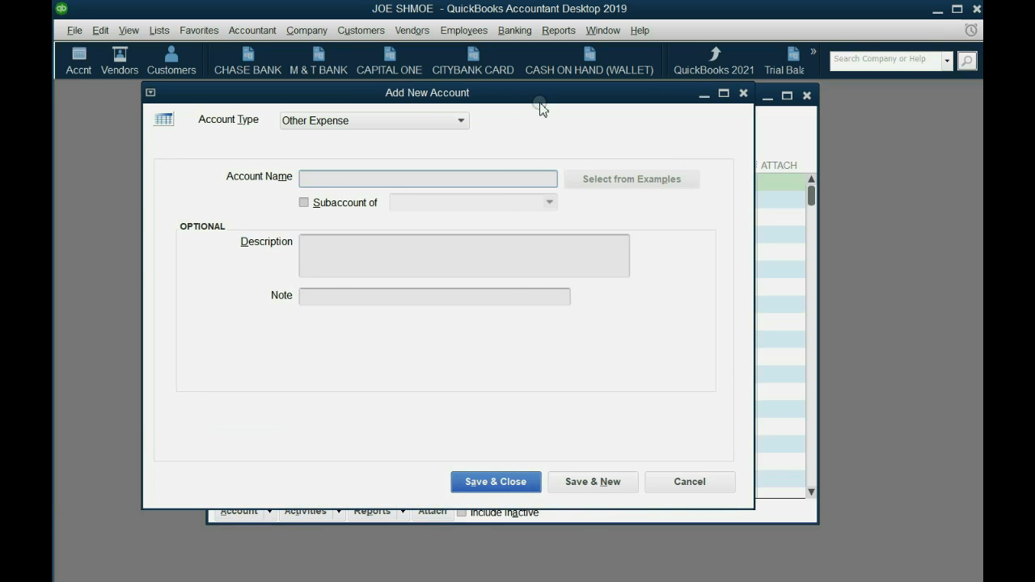
text(LOSS ON SALE OF COUCH)
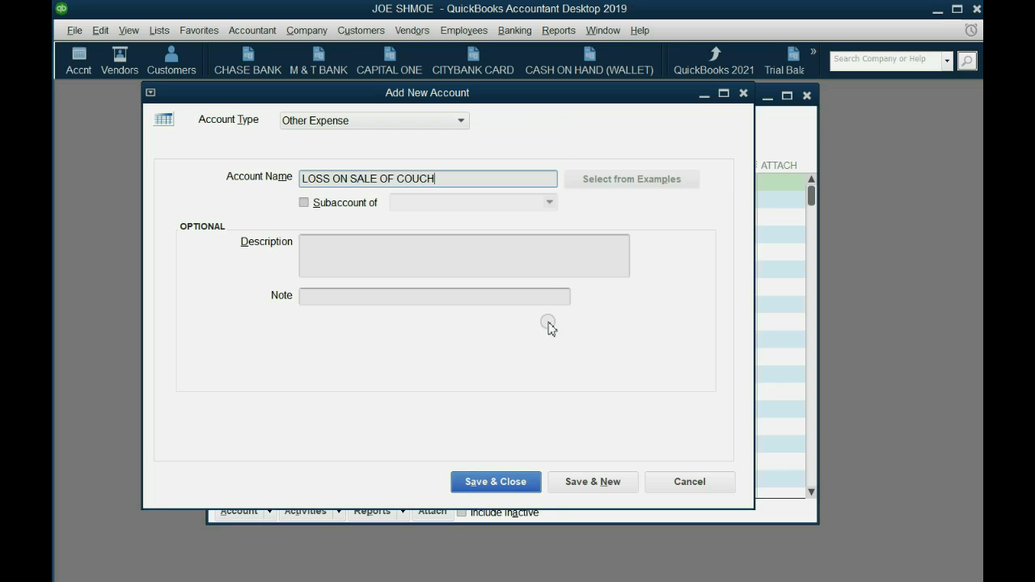
click(508, 486)
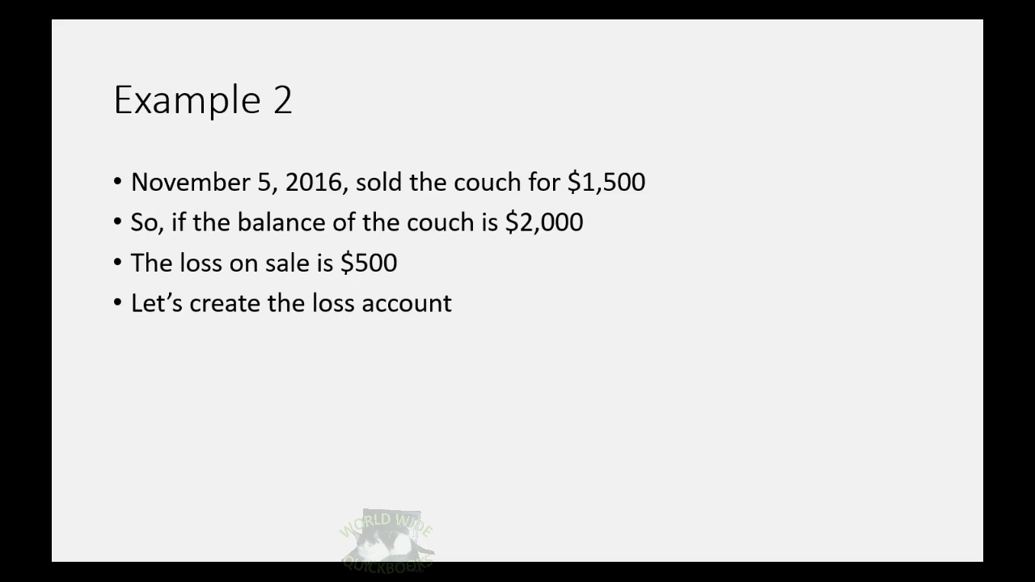
key(Right)
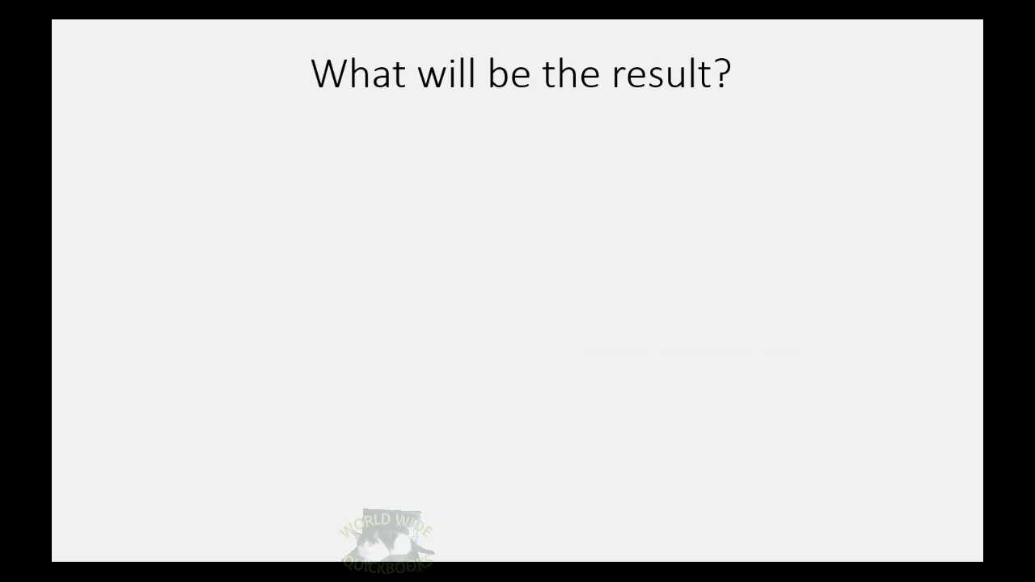
key(Right)
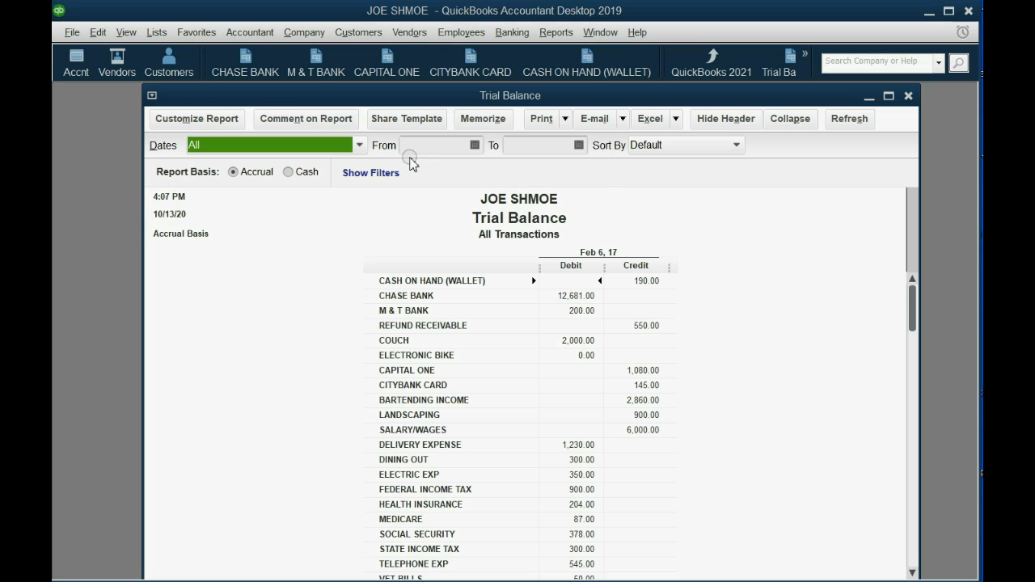
Start a new general journal entry dated 11/05/2016
click(304, 32)
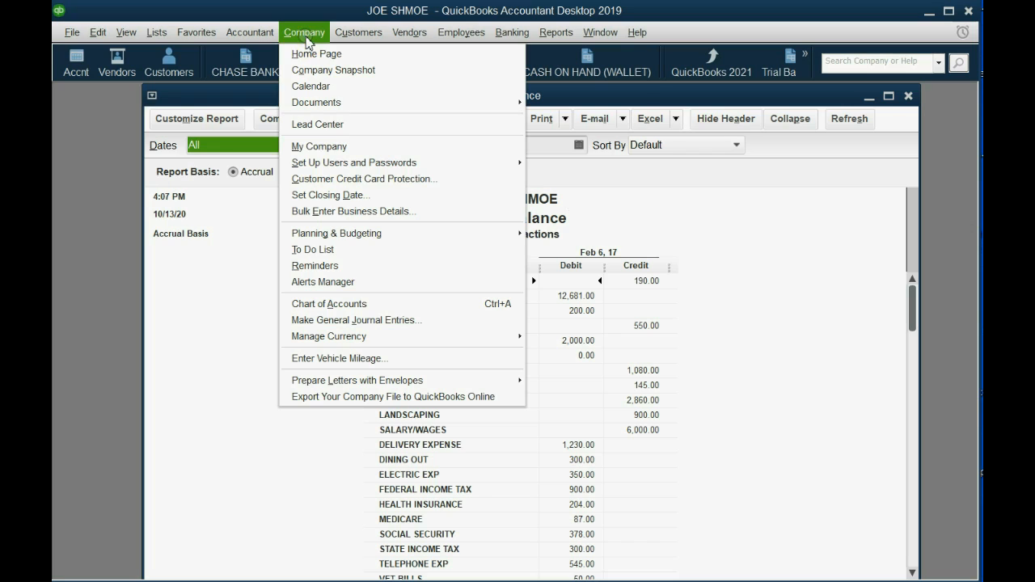
click(374, 321)
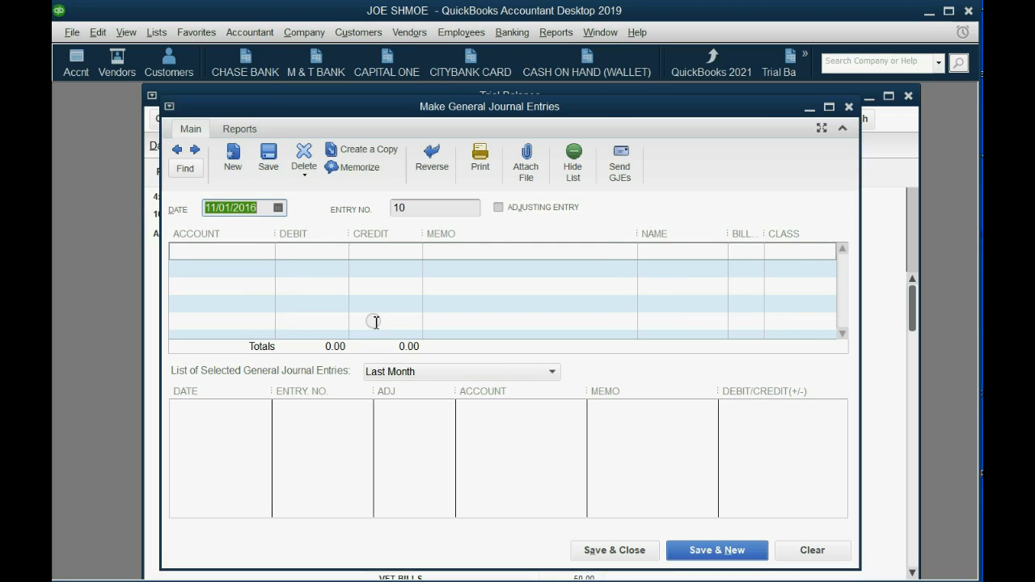
click(279, 208)
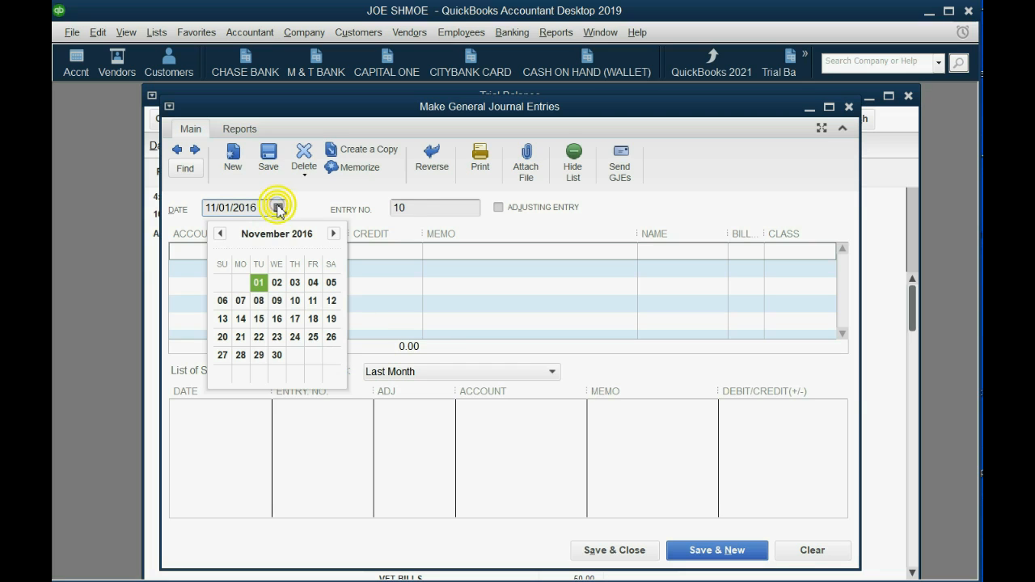
click(332, 279)
Enter CHASE BANK on the first journal line with a debit of 1,500
click(266, 251)
click(267, 252)
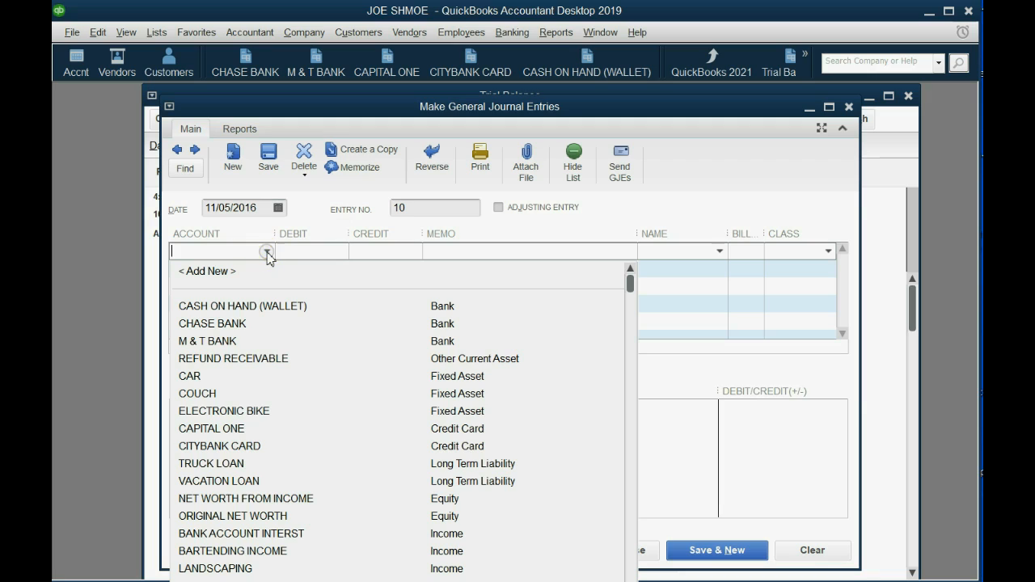
click(276, 323)
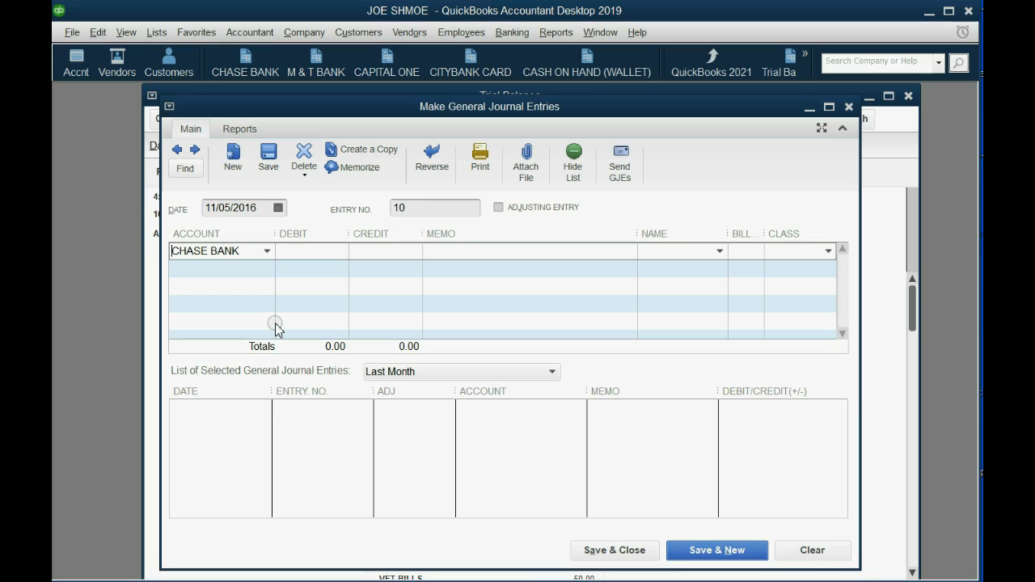
click(314, 248)
text(1500)
key(Tab)
key(Tab)
key(Tab)
key(Tab)
key(Tab)
key(Tab)
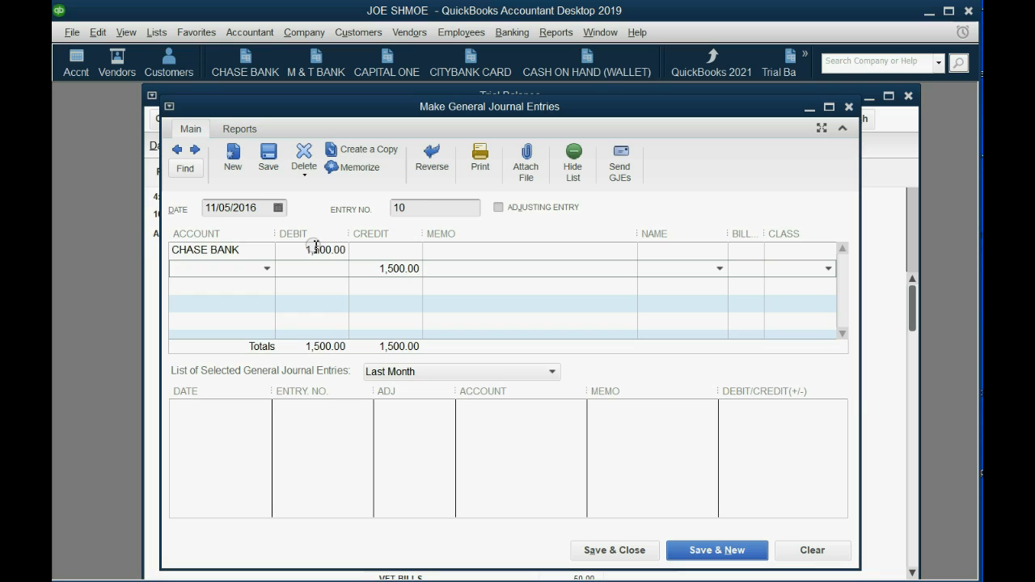
Clear the automatic credit on the second journal line and choose COUCH as its account
click(364, 268)
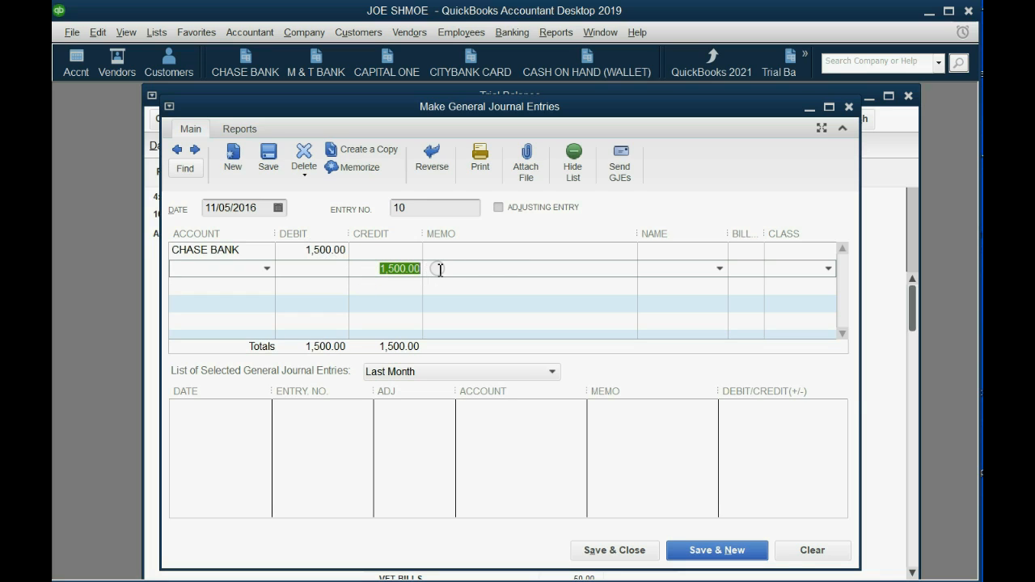
key(Delete)
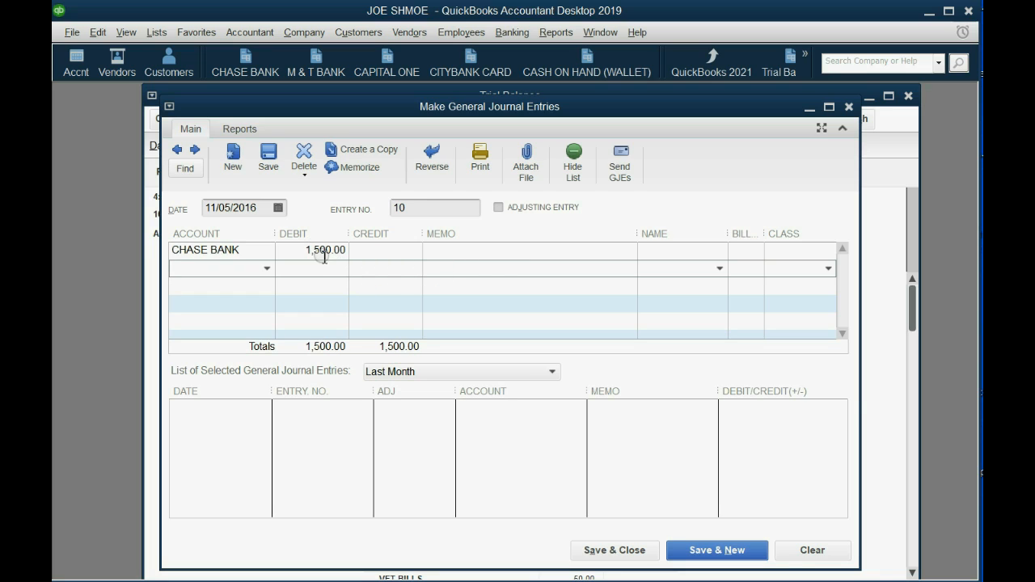
click(266, 268)
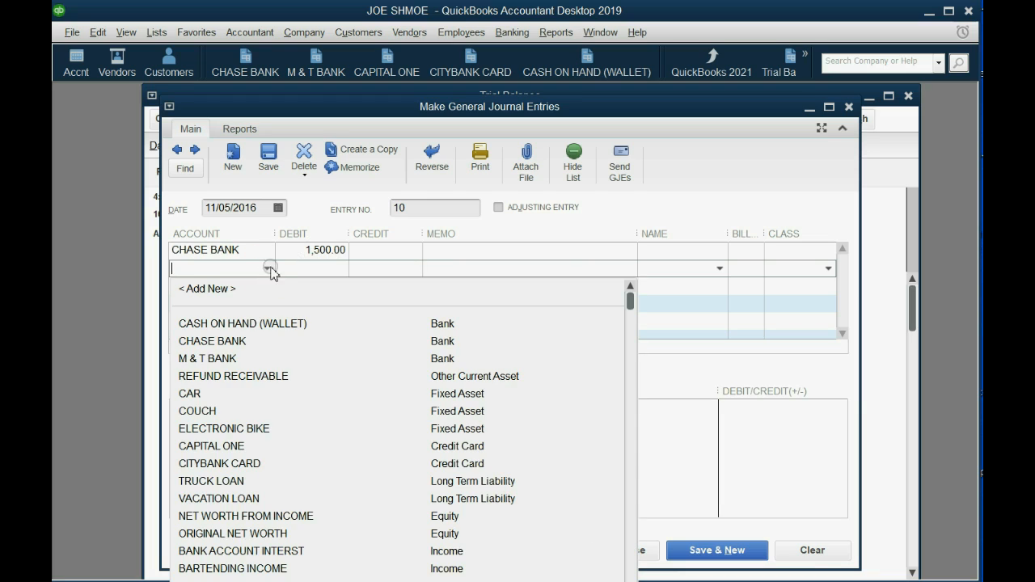
click(211, 411)
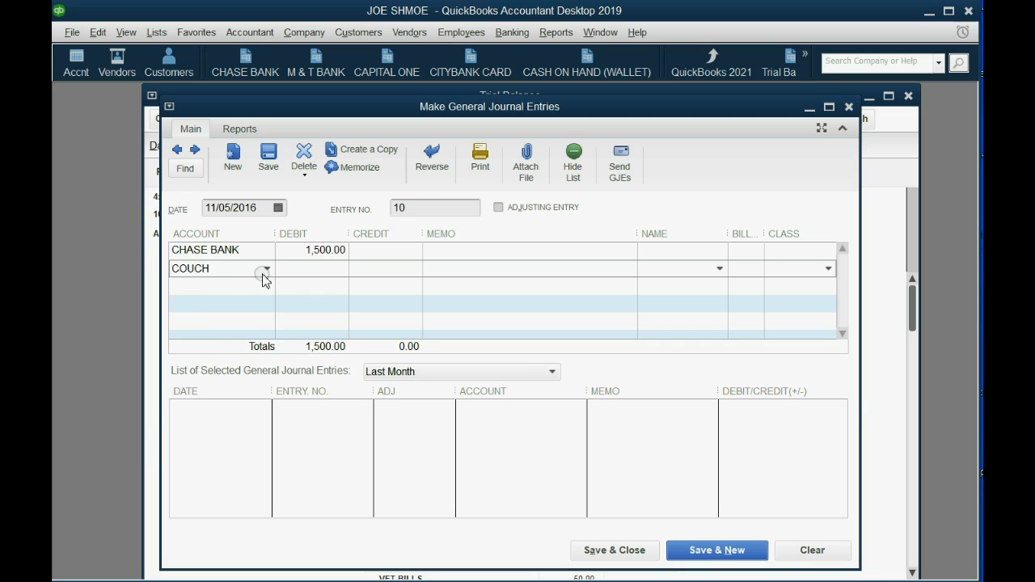
Check the COUCH balance in the Trial Balance report and return to the journal entry
click(153, 371)
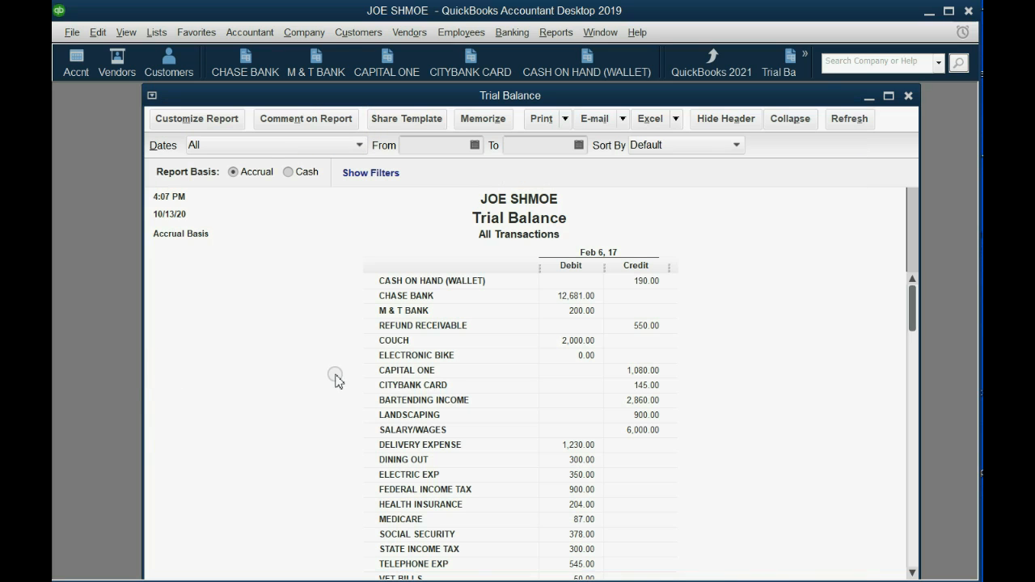
click(567, 338)
drag(373, 96, 377, 113)
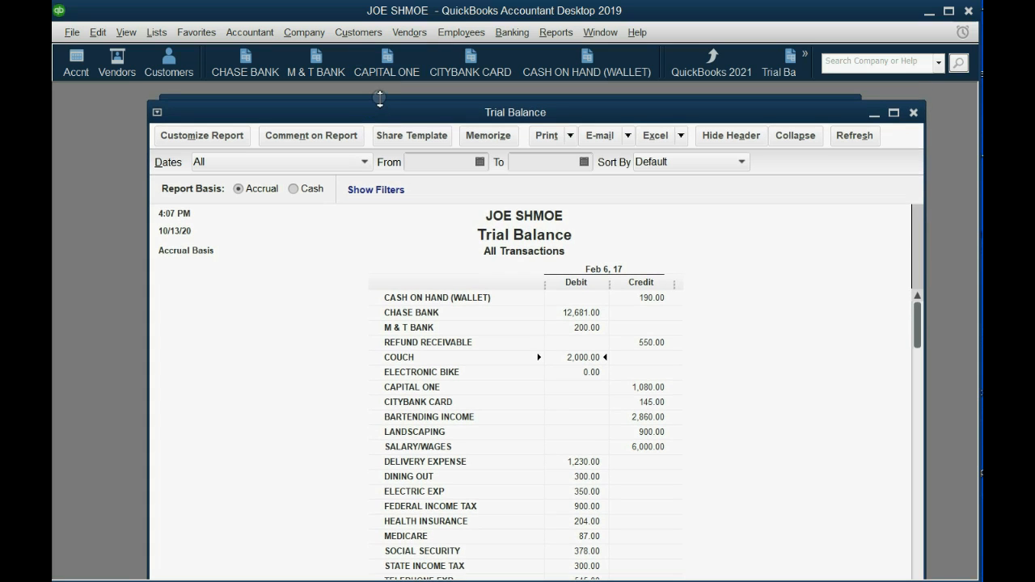
click(381, 92)
click(381, 95)
drag(379, 106, 379, 112)
click(376, 101)
Enter a credit of 2,000 on the COUCH line and advance to the third journal line
click(380, 268)
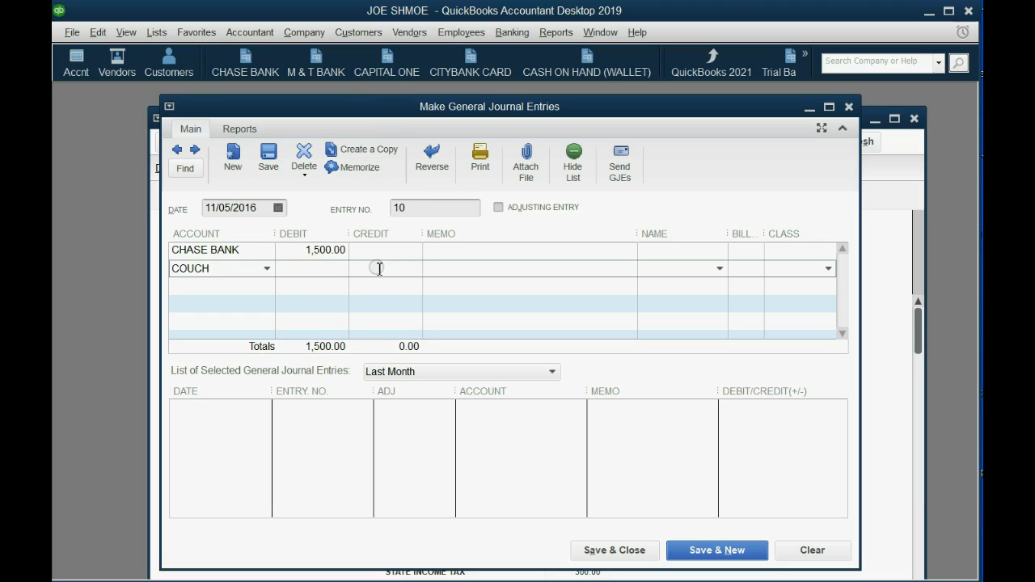
text(2000)
key(Tab)
key(Tab)
key(Tab)
key(Tab)
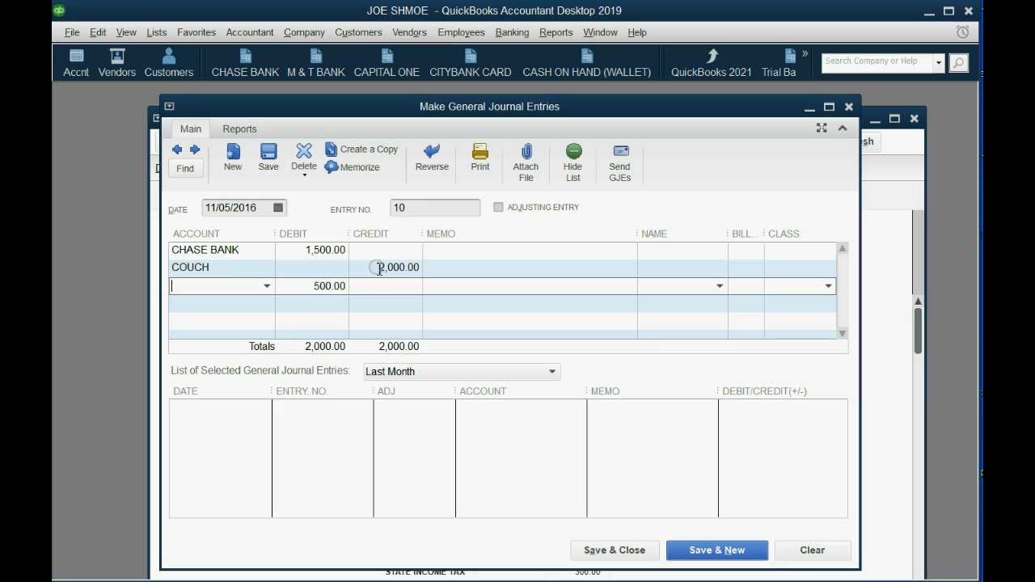
Choose LOSS ON SALE OF COUCH as the third journal line's account, keeping its 500 debit
click(267, 287)
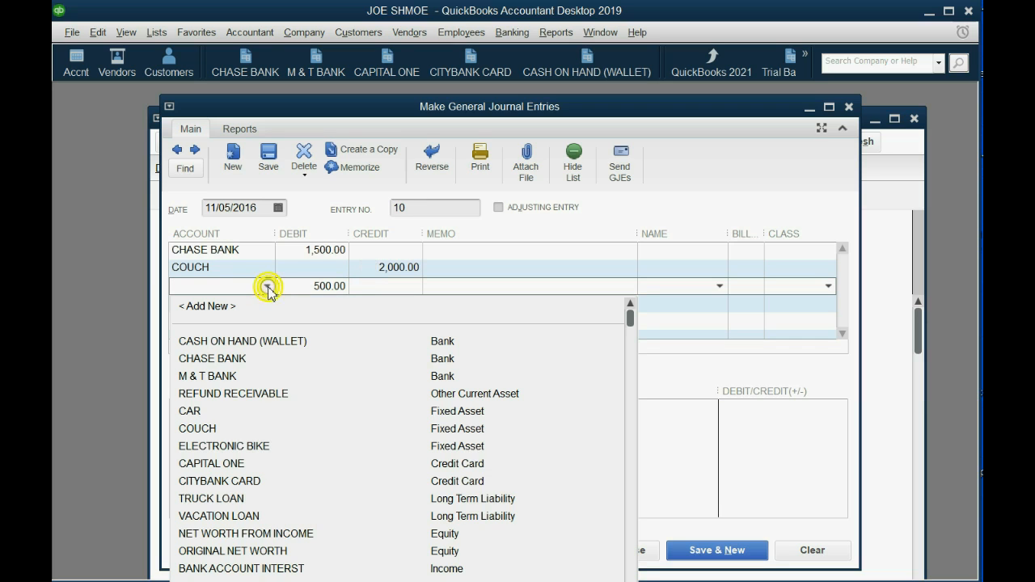
scroll(259, 387, down, 6)
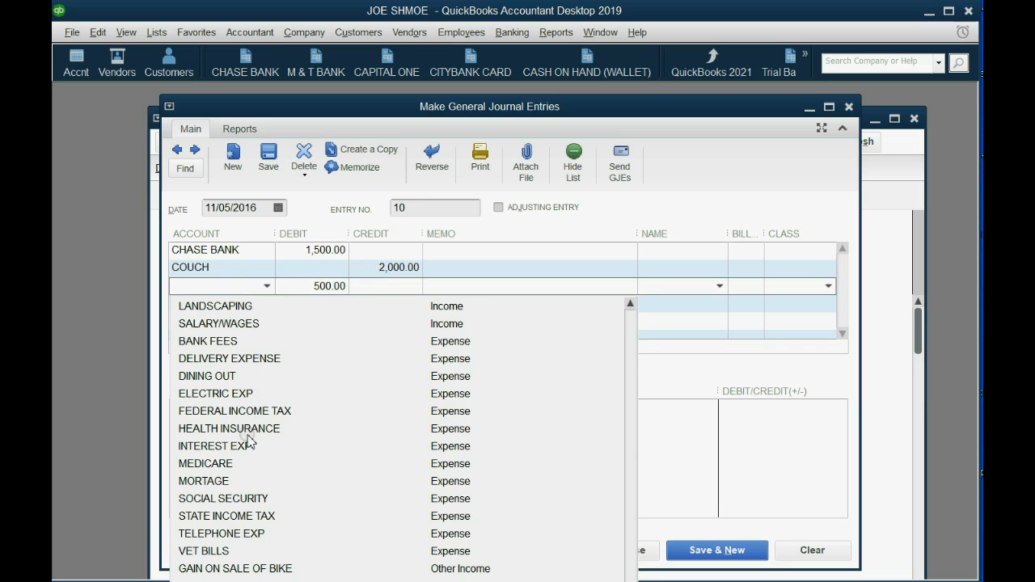
click(275, 581)
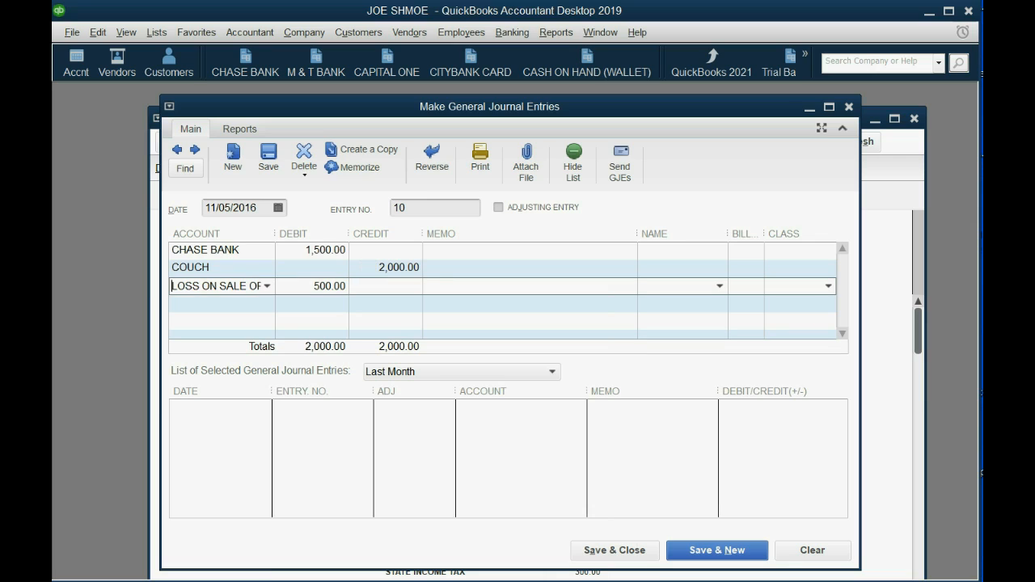
click(301, 289)
click(267, 286)
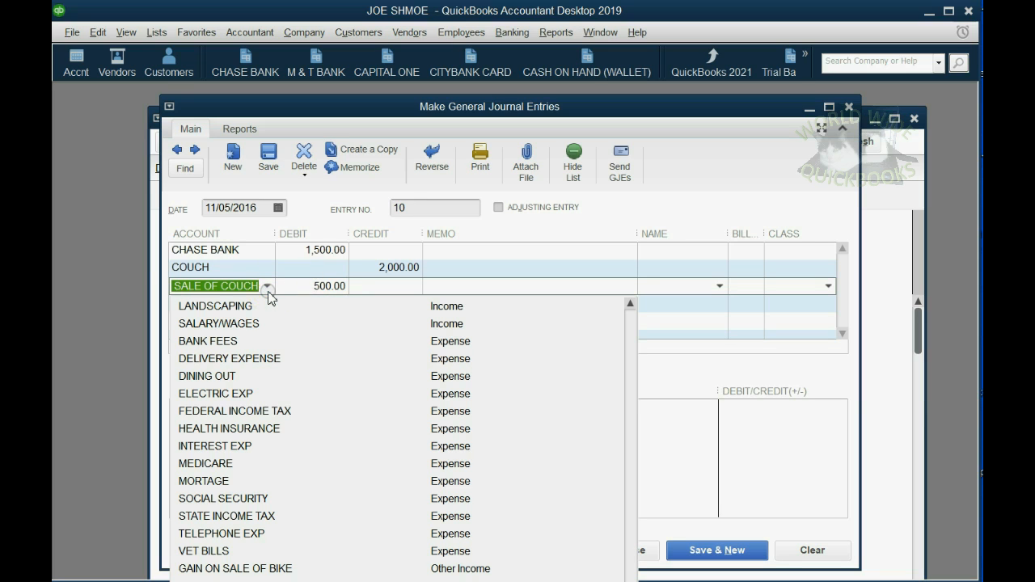
click(267, 287)
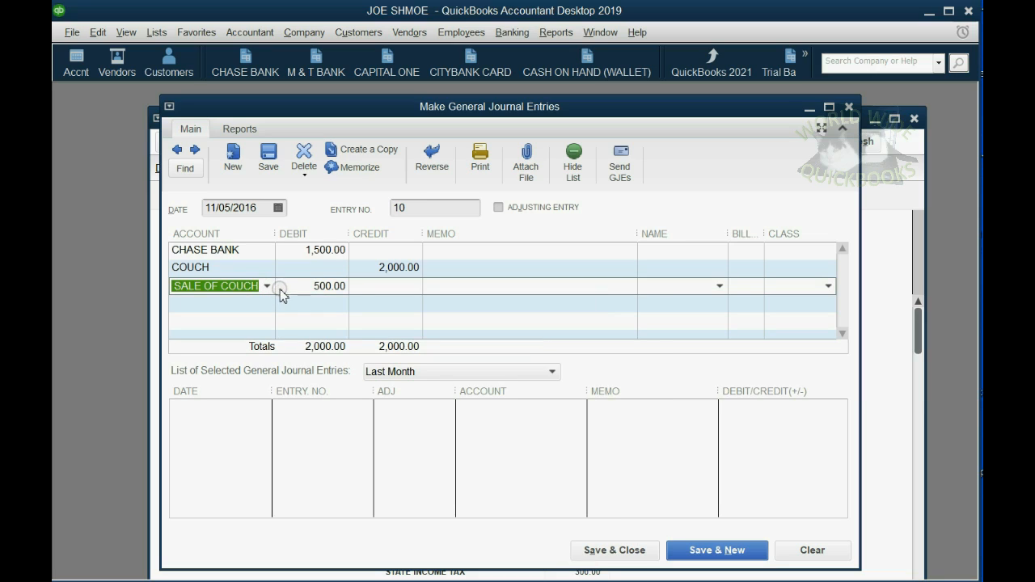
click(302, 289)
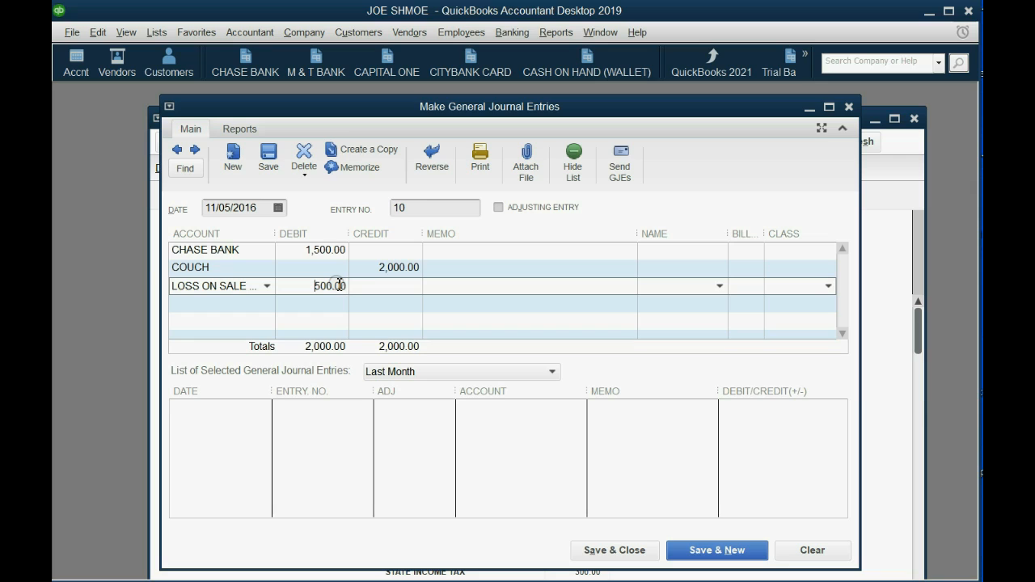
Assign the class EXEMPT - NON-DEDUCTABLE to the loss line, then save and close the entry with the other lines unclassified
click(595, 551)
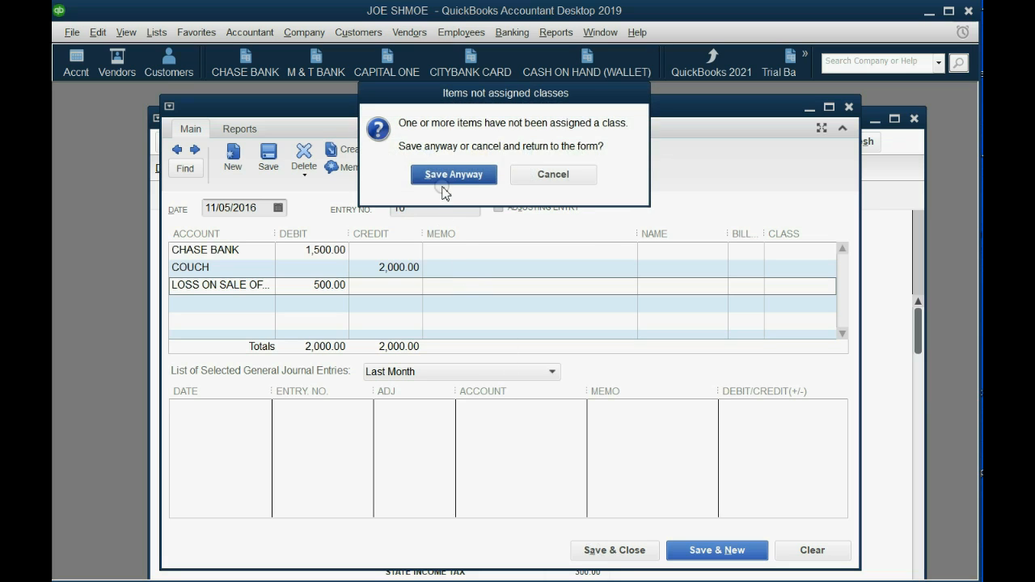
click(545, 182)
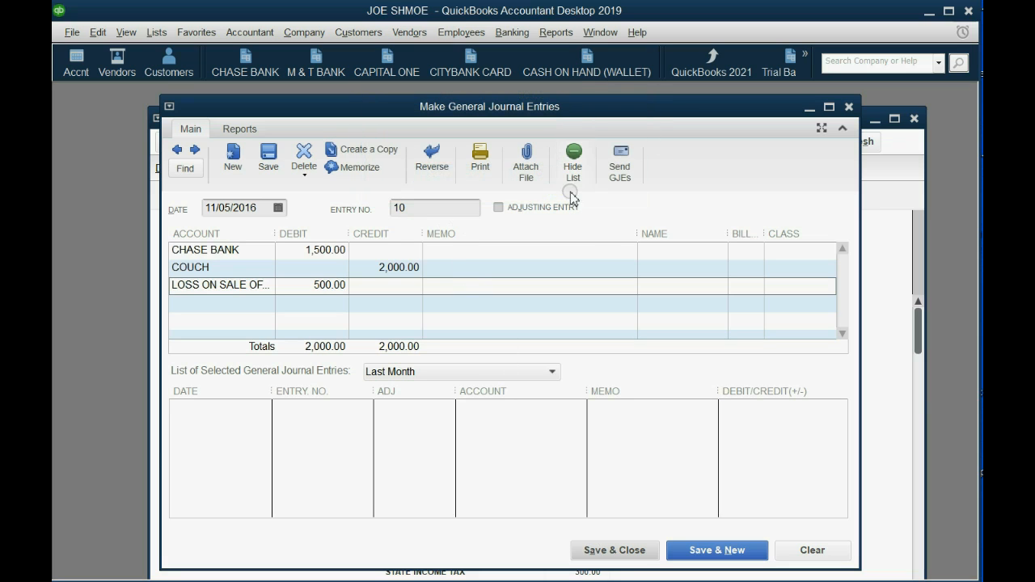
click(791, 289)
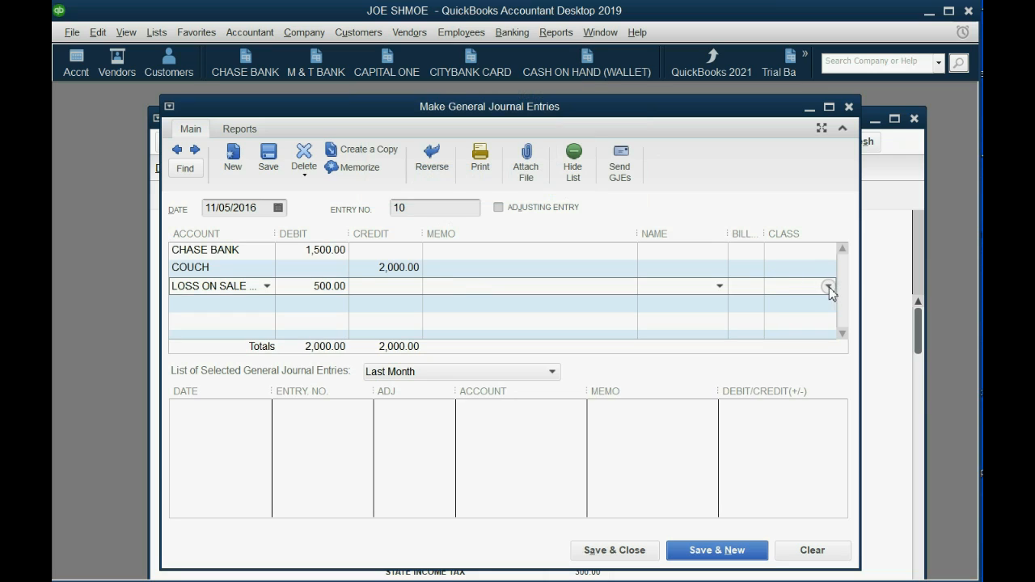
click(828, 287)
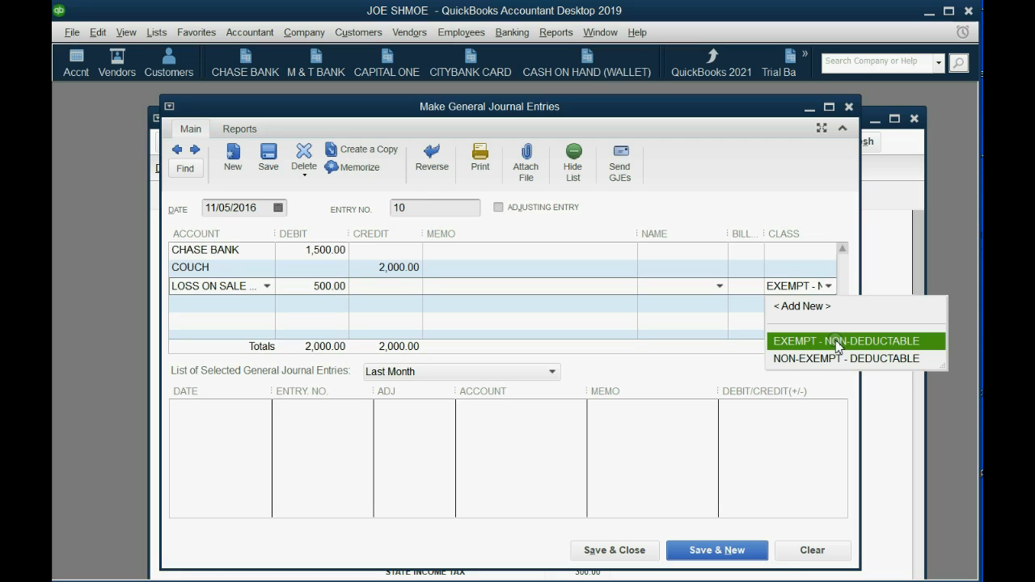
click(838, 344)
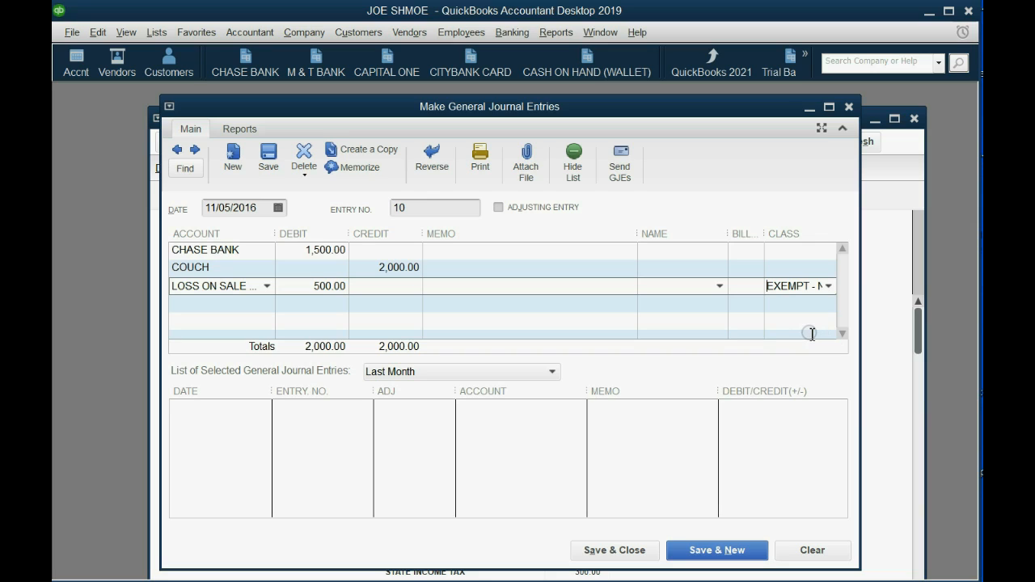
click(597, 552)
click(432, 175)
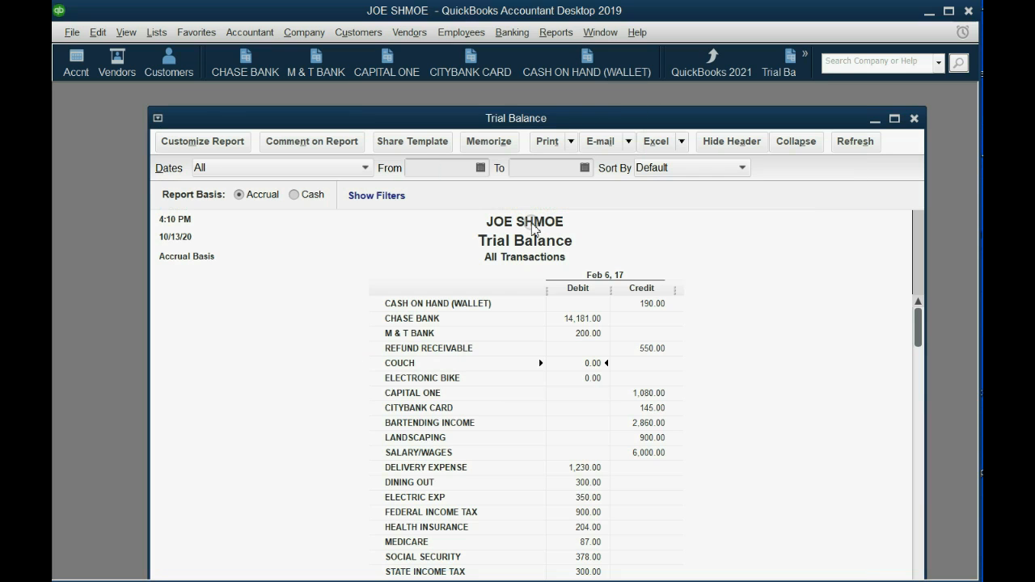
Examine the CHASE BANK, COUCH and LOSS ON SALE OF COUCH balances in the Trial Balance report
click(597, 323)
click(715, 331)
click(596, 363)
scroll(805, 299, down, 2)
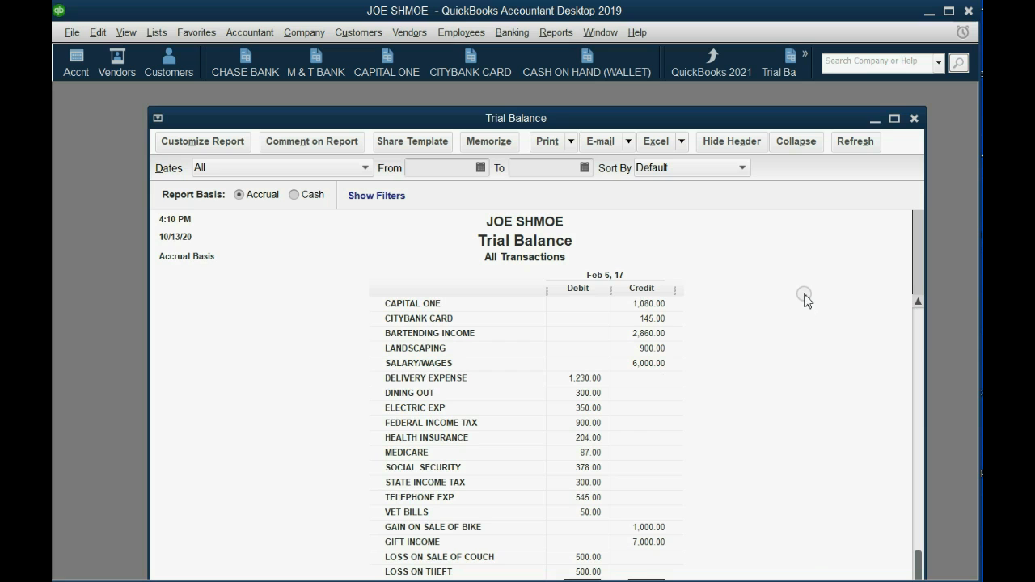
drag(503, 121, 507, 95)
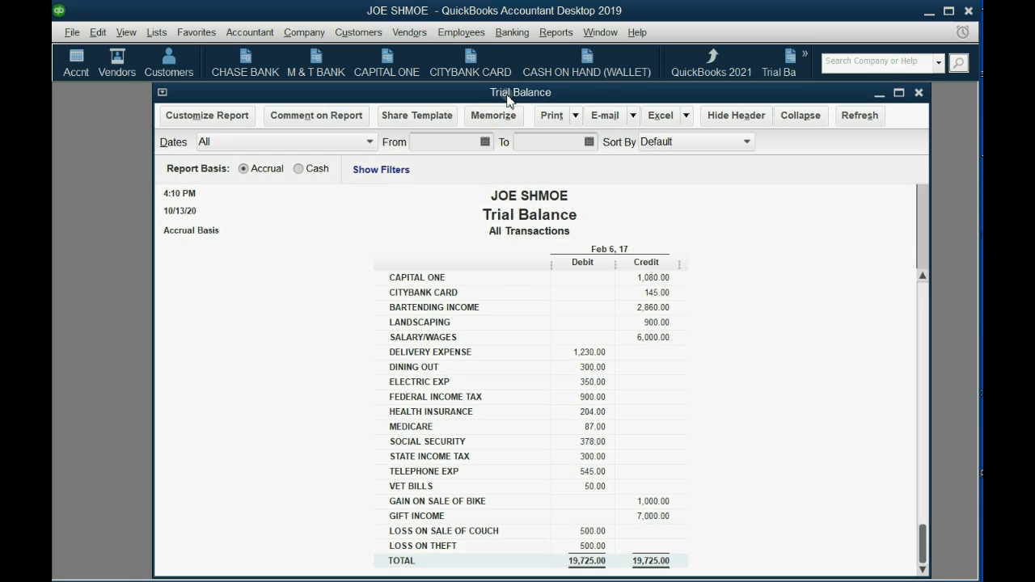
click(593, 534)
Open the Profit & Loss report and check the LOSS ON SALE OF COUCH line under Other Expense
click(805, 54)
click(821, 117)
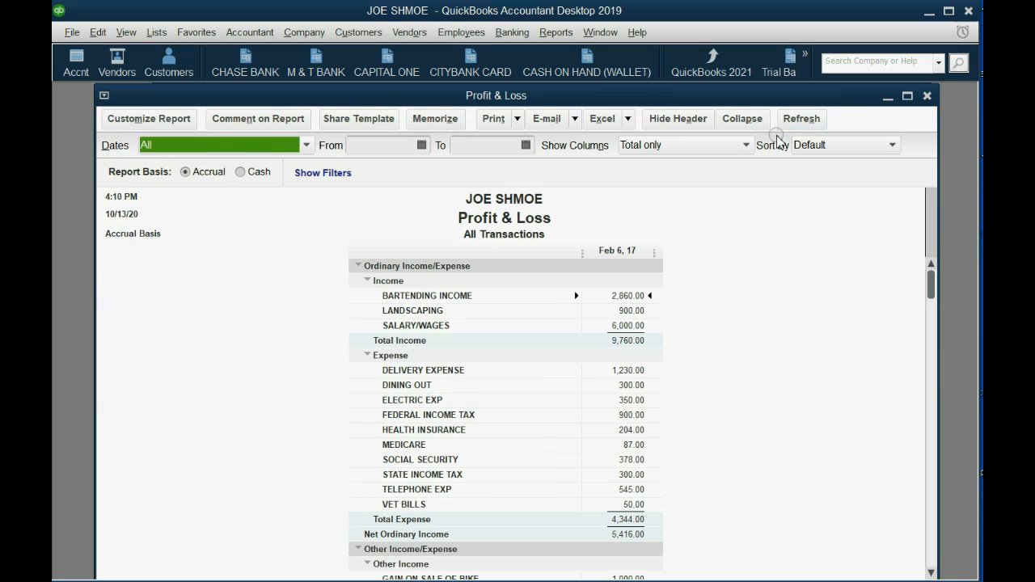
scroll(769, 187, down, 3)
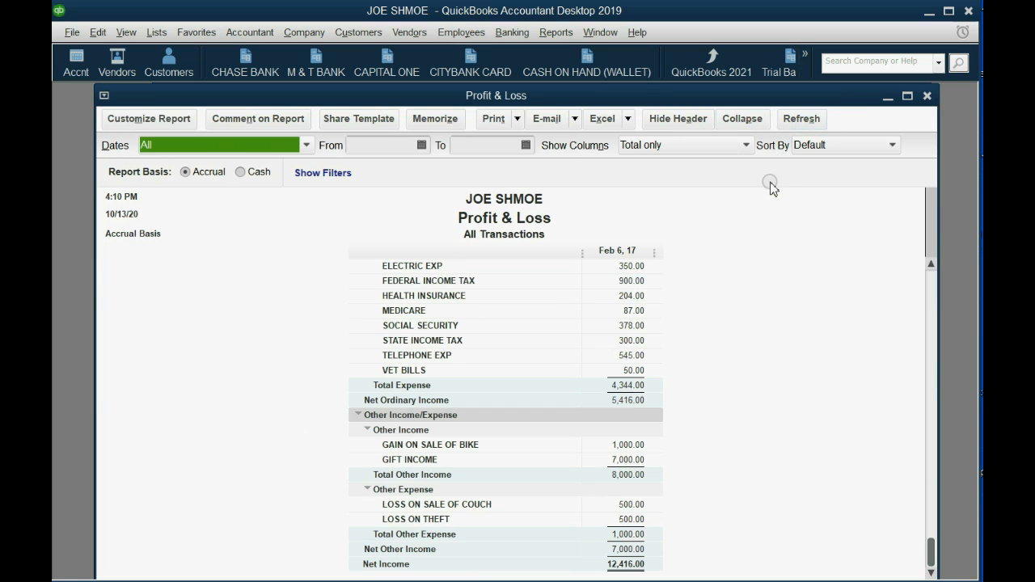
click(490, 508)
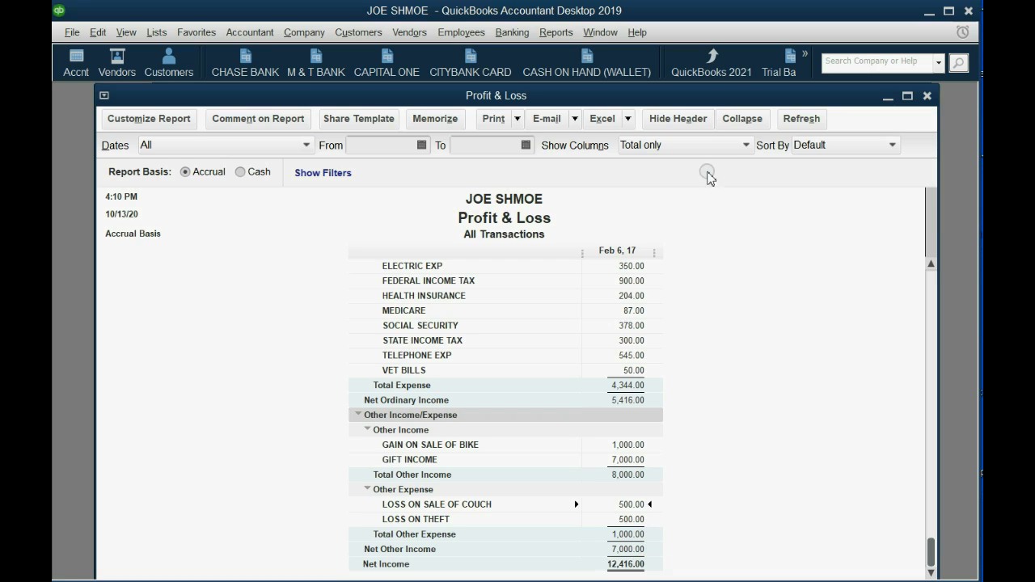
Open the Profit & Loss by Class report, enlarge its window and check the couch loss in the EXEMPT - NON-DEDUCTABLE column
click(806, 64)
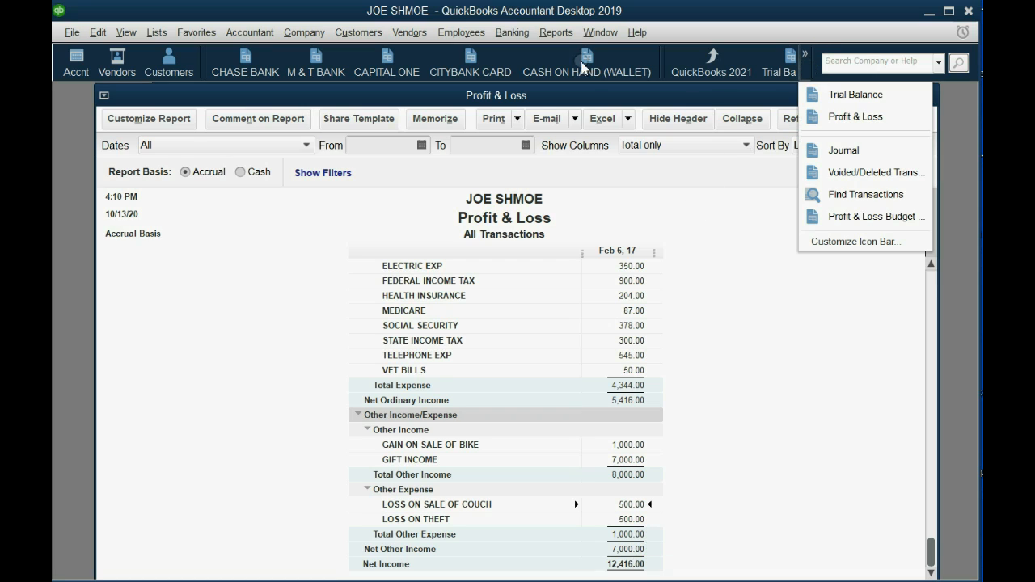
click(557, 32)
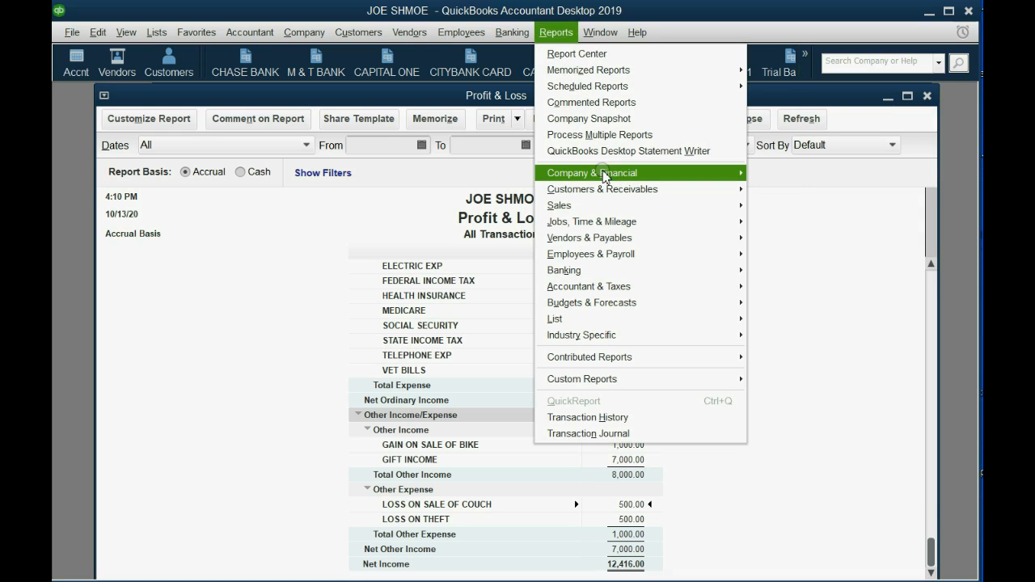
mouse_move(605, 173)
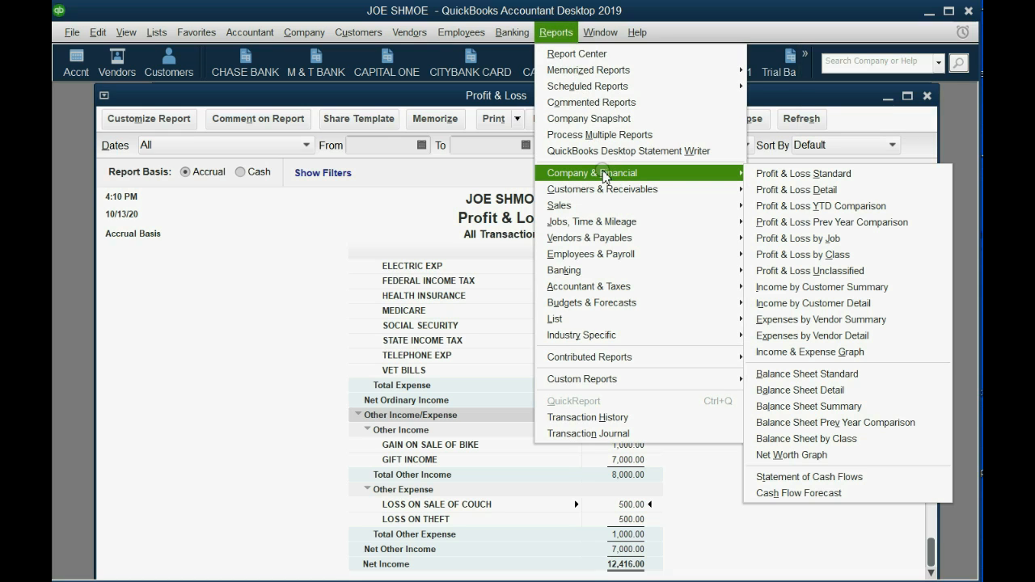
click(819, 255)
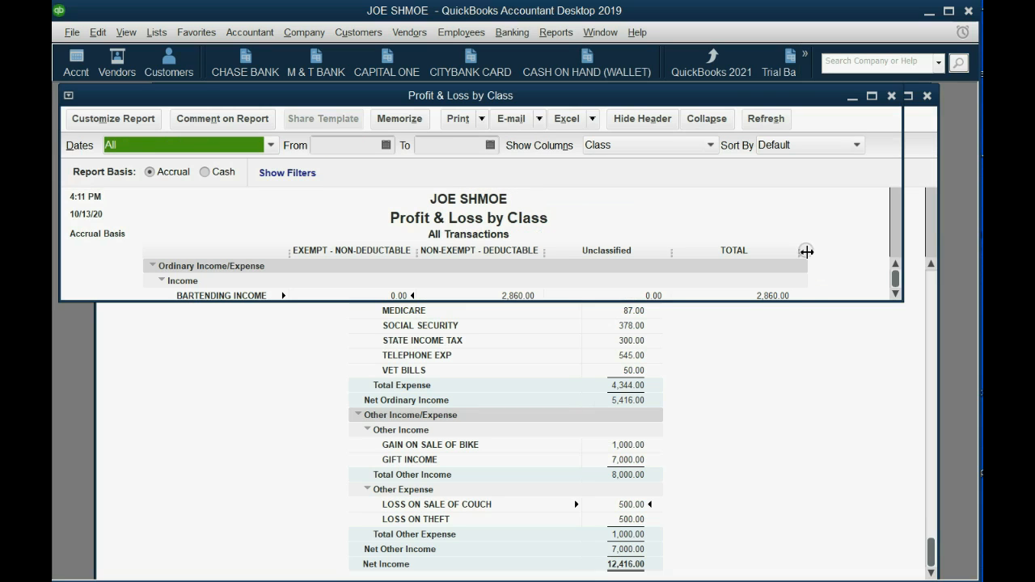
drag(809, 301, 809, 565)
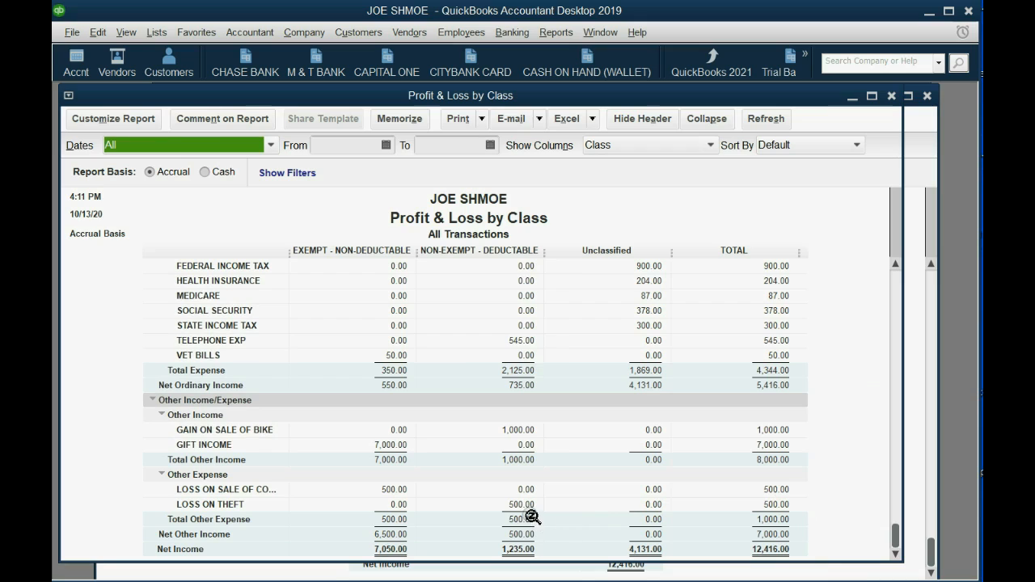
click(404, 491)
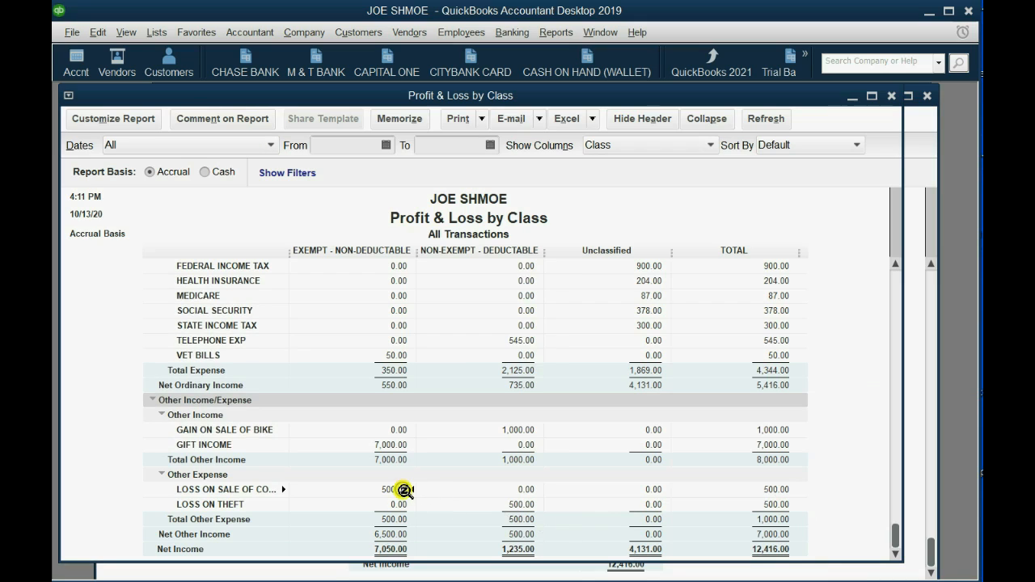